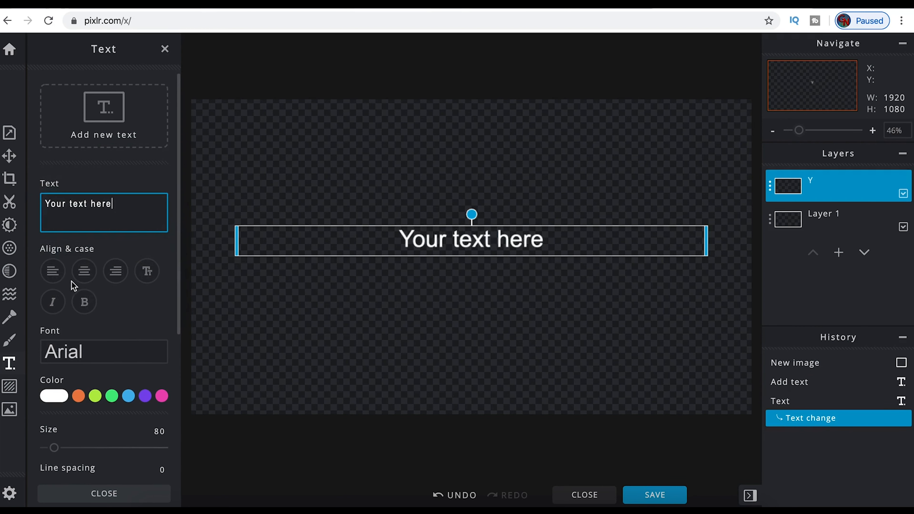
# Try left, centre and right alignment on the text, ending with centre alignment
pyautogui.click(54, 276)
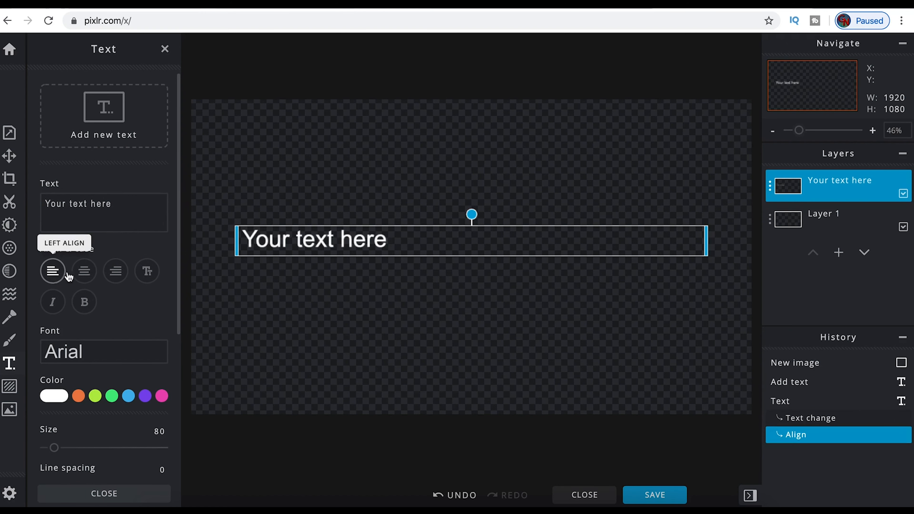
pyautogui.click(85, 272)
pyautogui.click(113, 275)
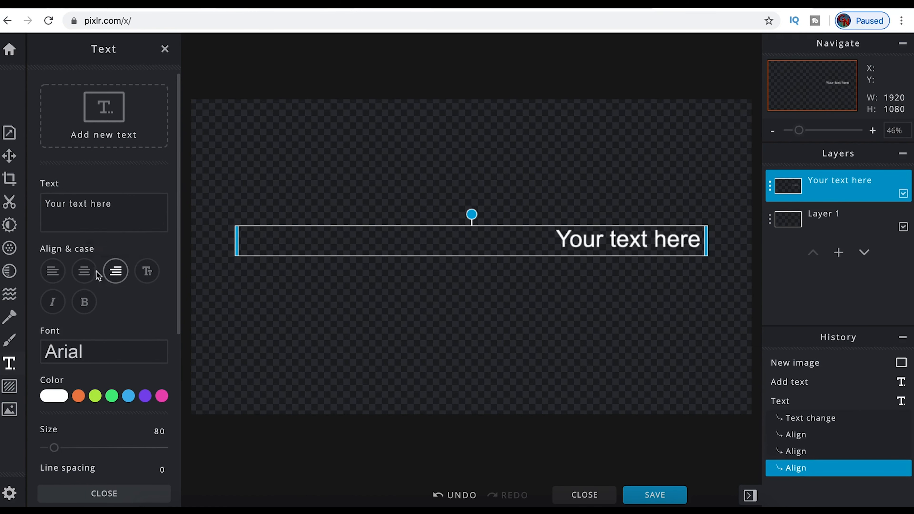
pyautogui.click(85, 273)
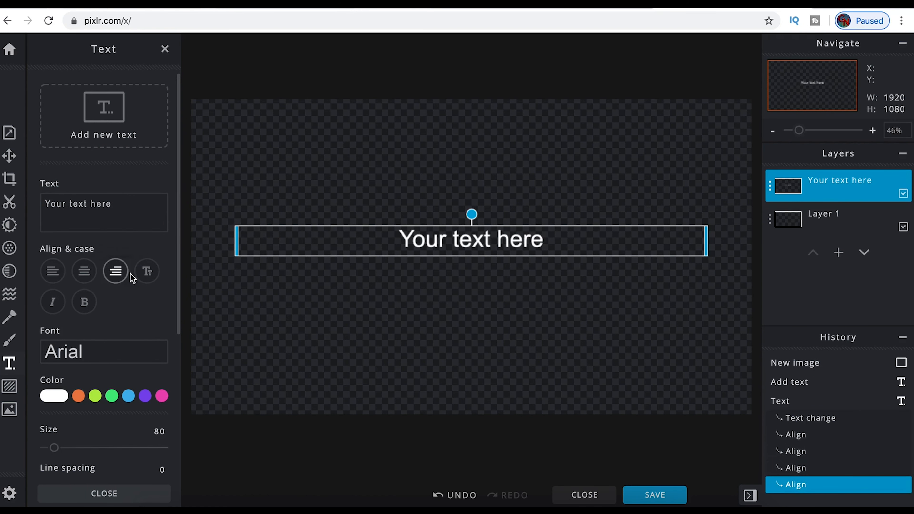
# Try the uppercase, italic and bold styles on the text, turning each one off again
pyautogui.click(148, 274)
pyautogui.click(149, 274)
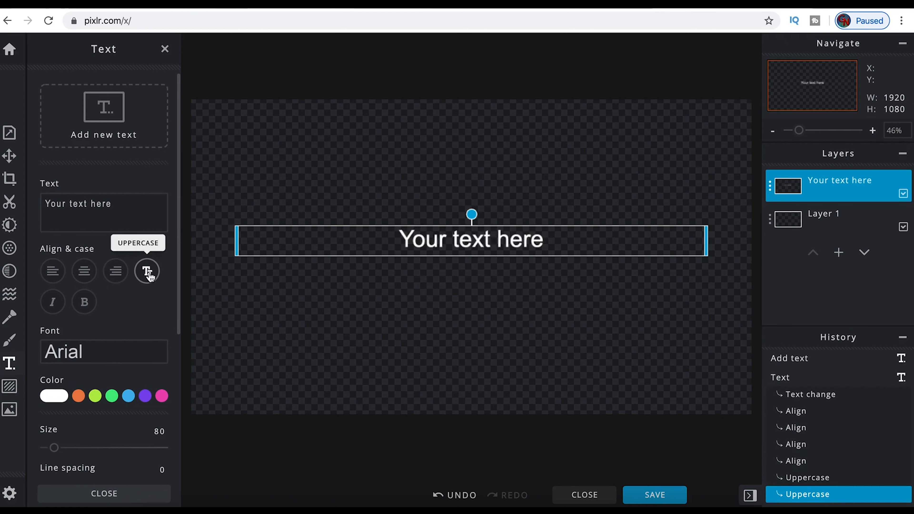
pyautogui.click(55, 303)
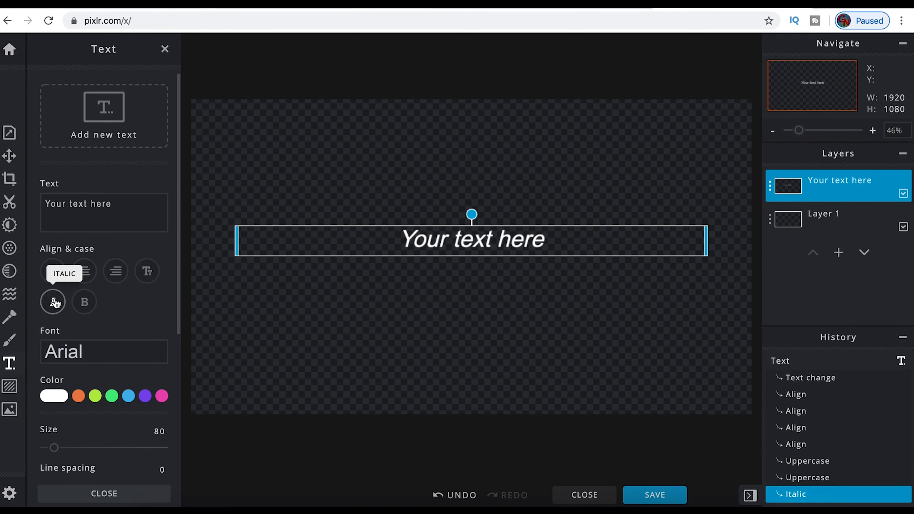
pyautogui.click(55, 303)
pyautogui.click(85, 303)
pyautogui.click(85, 303)
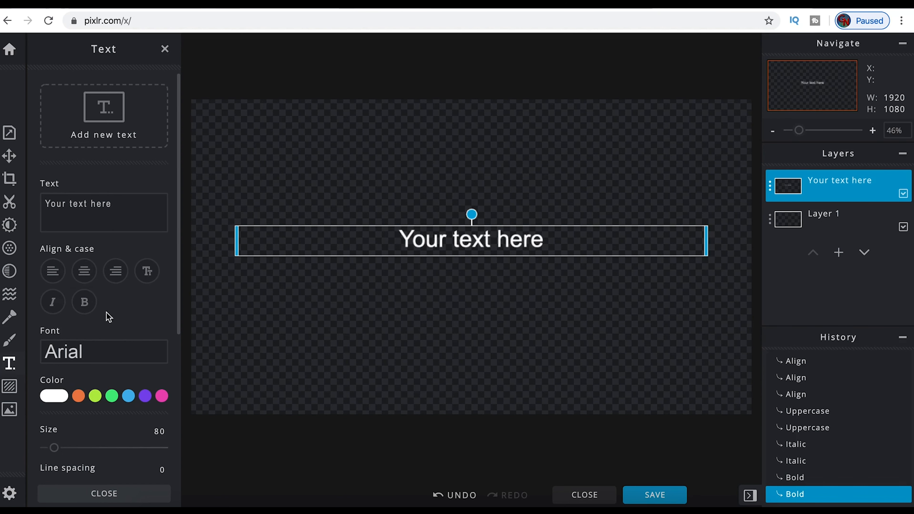
# Browse the available fonts and preview several of them on the text
pyautogui.click(117, 349)
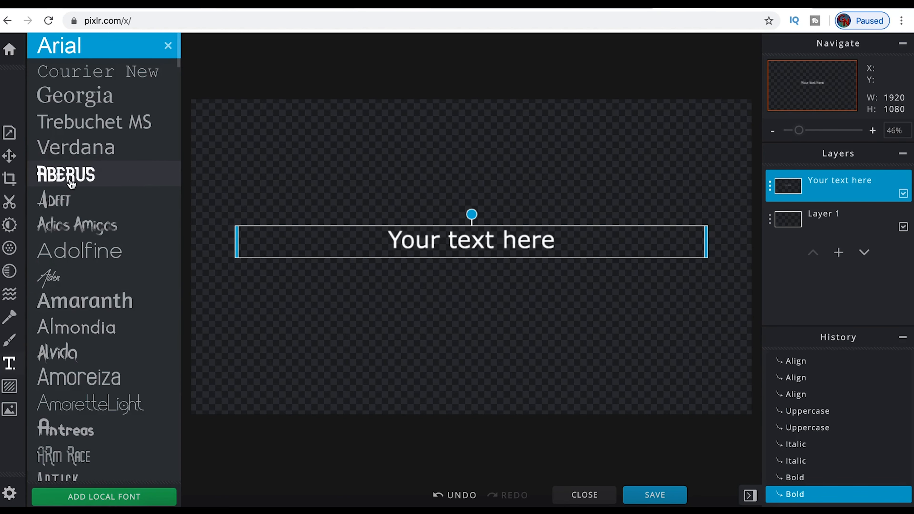
pyautogui.scroll(-3, 80, 422)
pyautogui.scroll(-10, 79, 422)
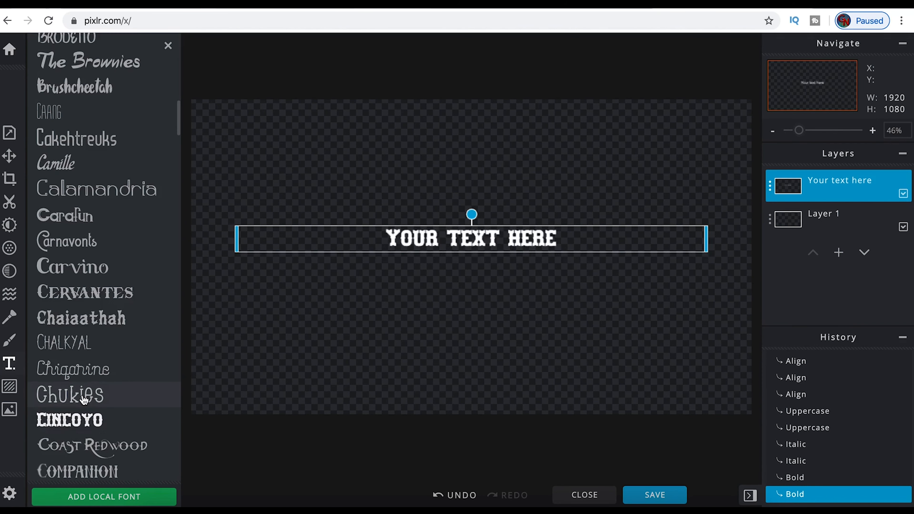
pyautogui.scroll(-5, 79, 411)
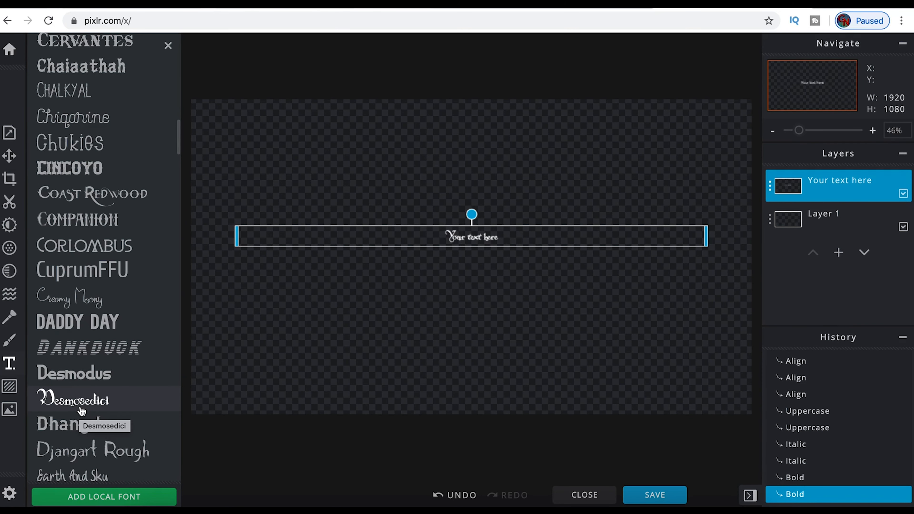
pyautogui.scroll(-6, 80, 411)
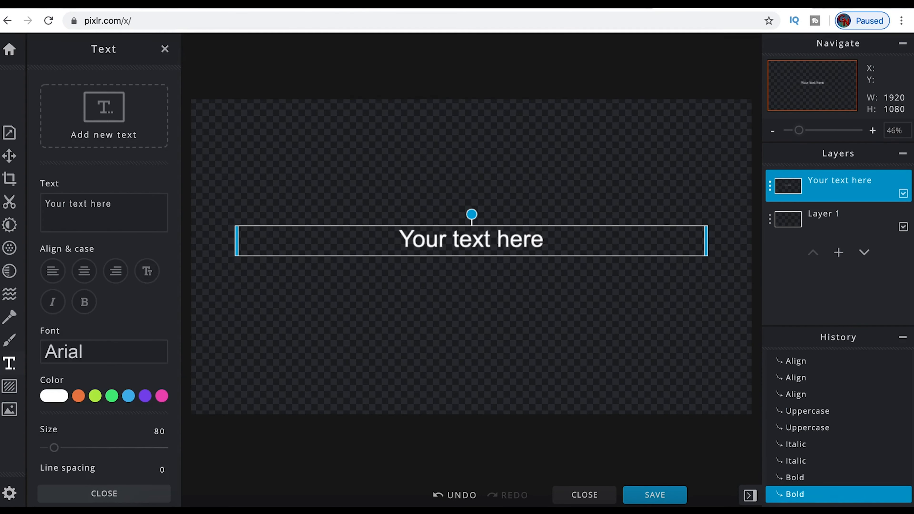
# Search Google for "dafont" in a new browser tab and open the DaFont website
pyautogui.press('super+t')
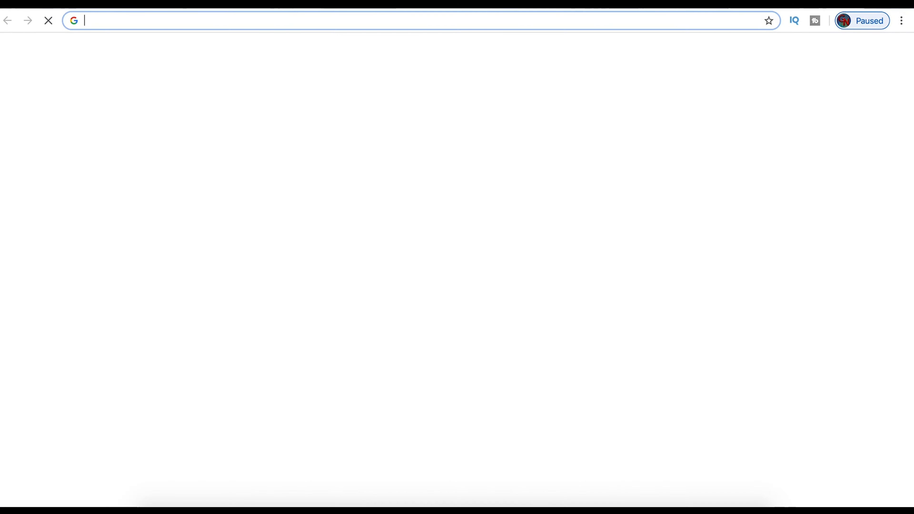
pyautogui.click(425, 238)
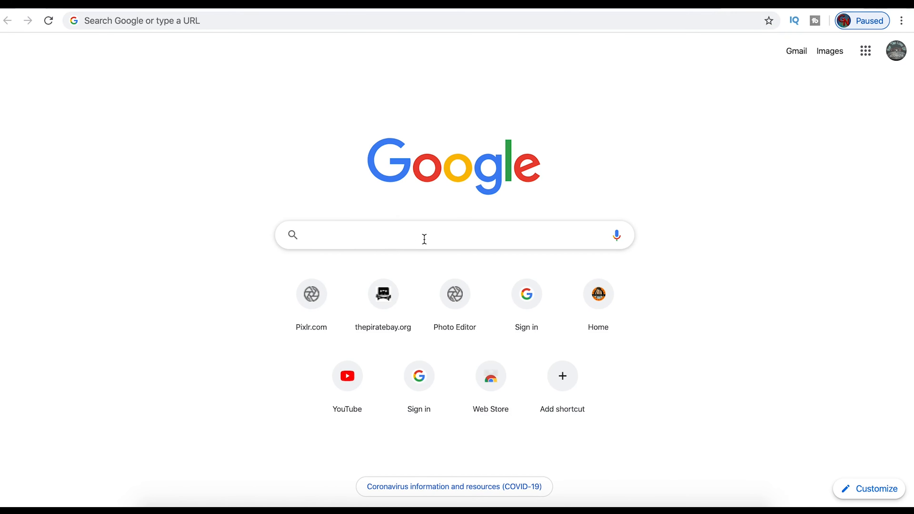
pyautogui.write('dafont')
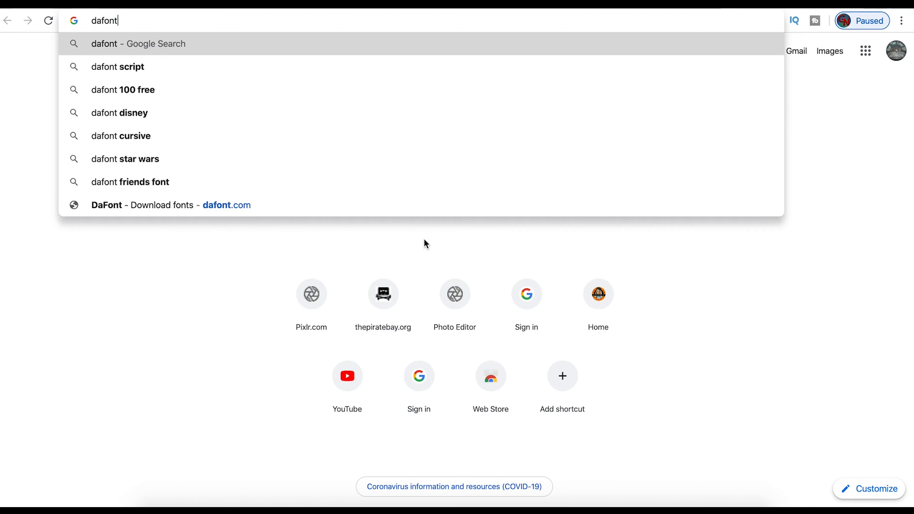
pyautogui.press('Return')
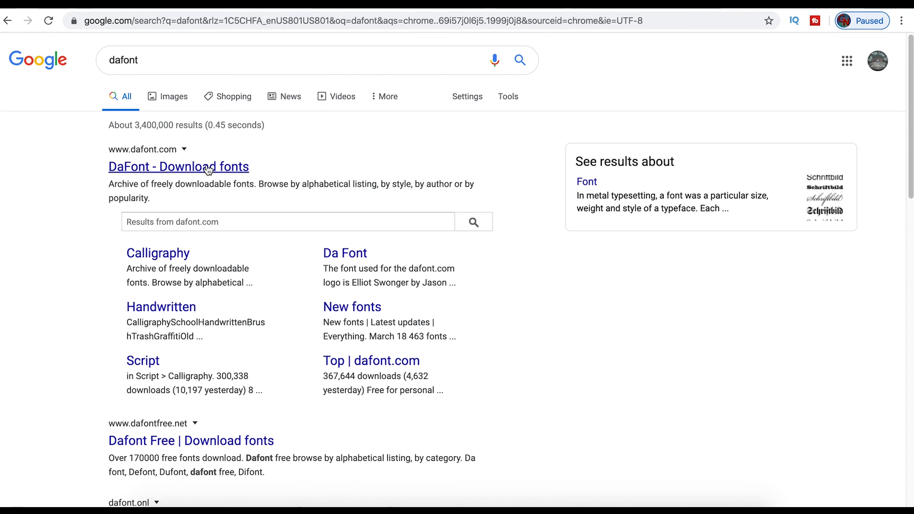
pyautogui.click(207, 167)
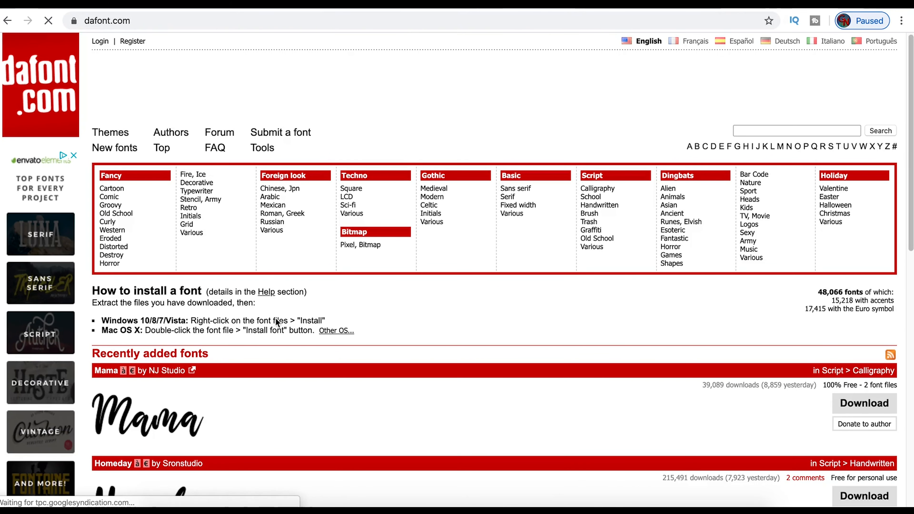
# Search DaFont for fonts matching "cav"
pyautogui.click(805, 127)
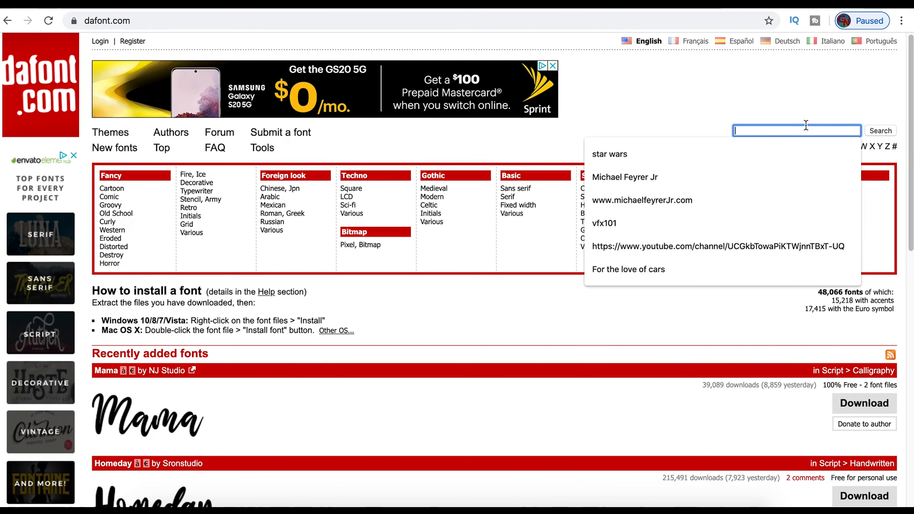
pyautogui.write('cav')
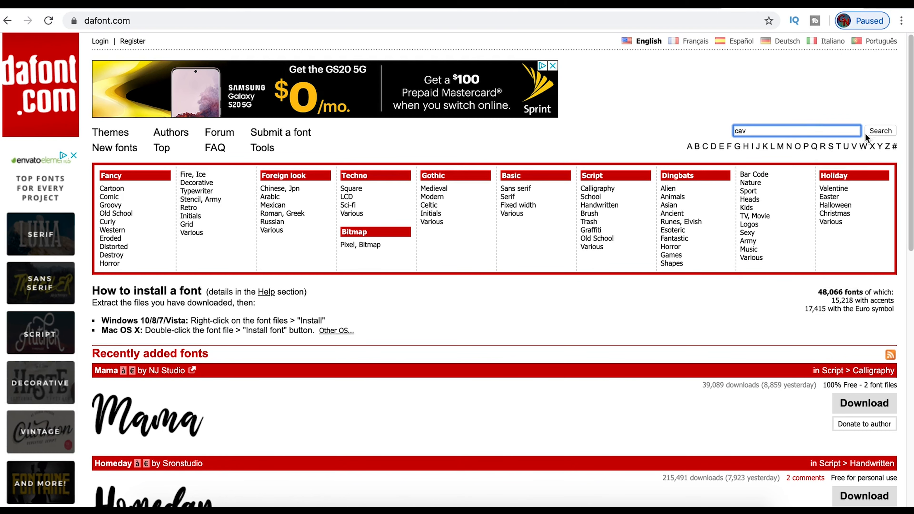
pyautogui.click(875, 132)
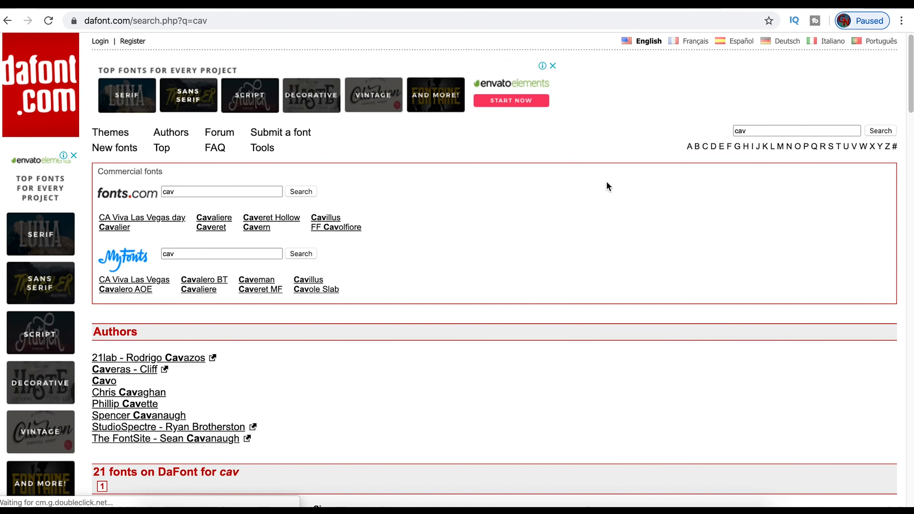
# Download the Caviar Dreams font from the search results and dismiss the download bar
pyautogui.scroll(-2, 410, 374)
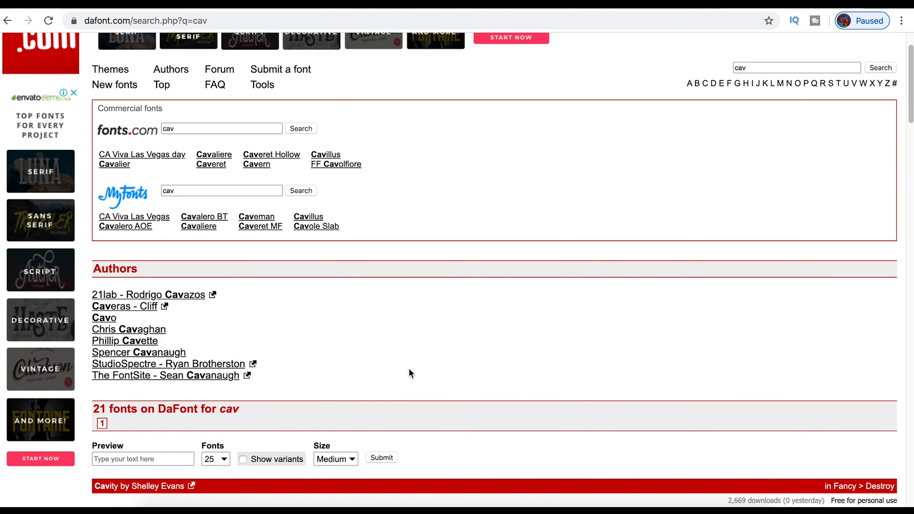
pyautogui.scroll(-15, 409, 367)
pyautogui.scroll(-7, 911, 253)
pyautogui.scroll(-10, 912, 253)
pyautogui.click(864, 299)
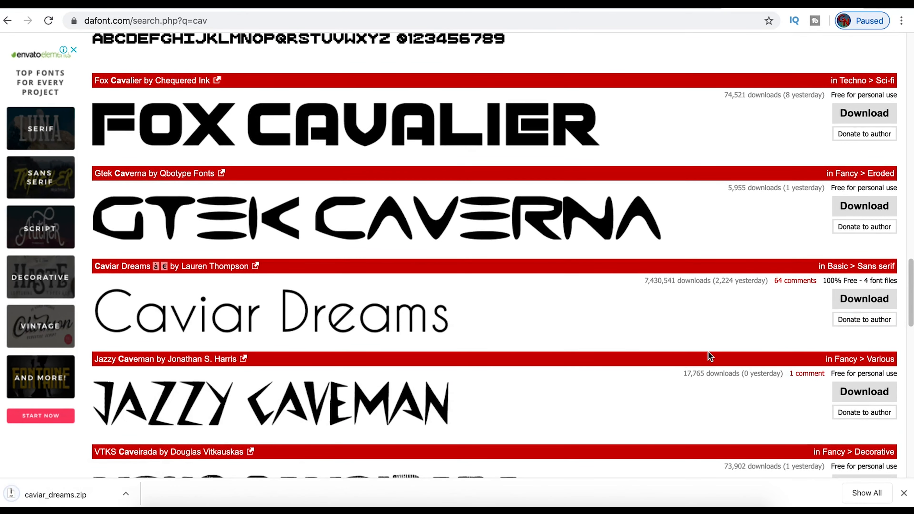
pyautogui.click(903, 493)
# Switch to Finder and extract caviar_dreams.zip in the Downloads folder
pyautogui.click(159, 503)
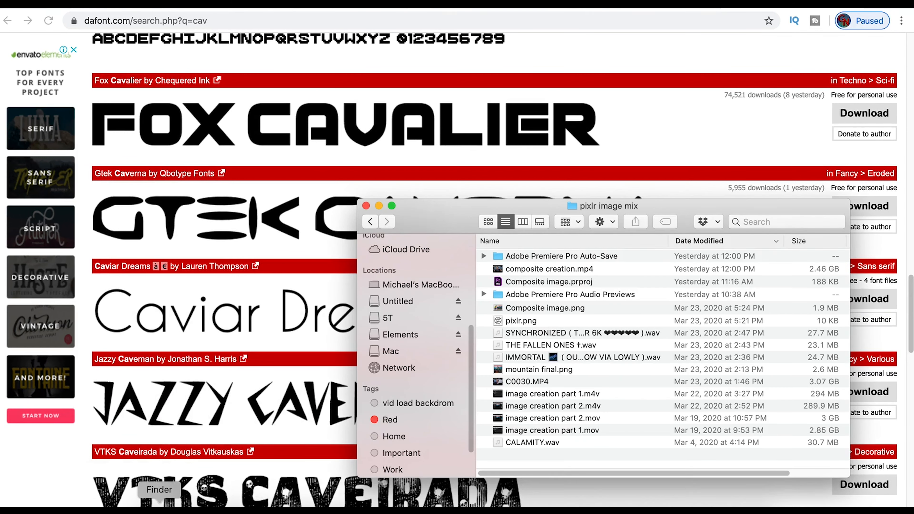
pyautogui.scroll(3, 408, 284)
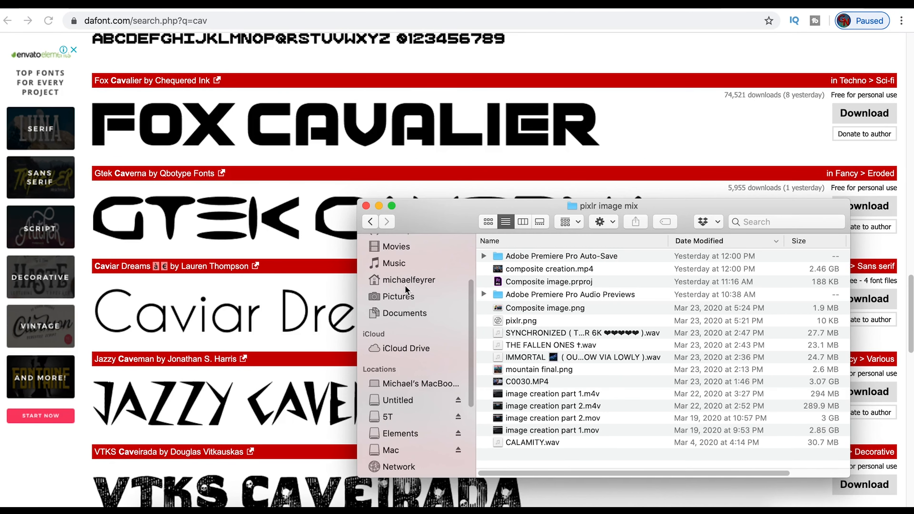
pyautogui.scroll(3, 399, 287)
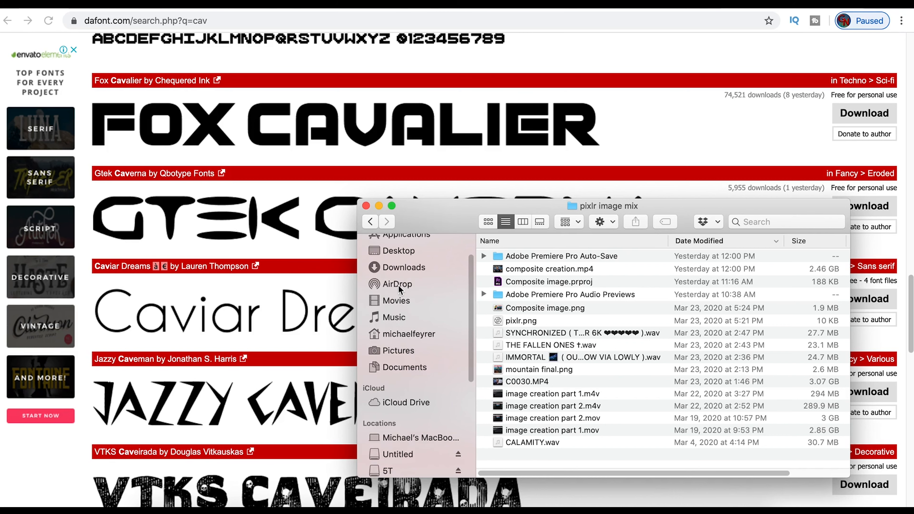
pyautogui.click(400, 271)
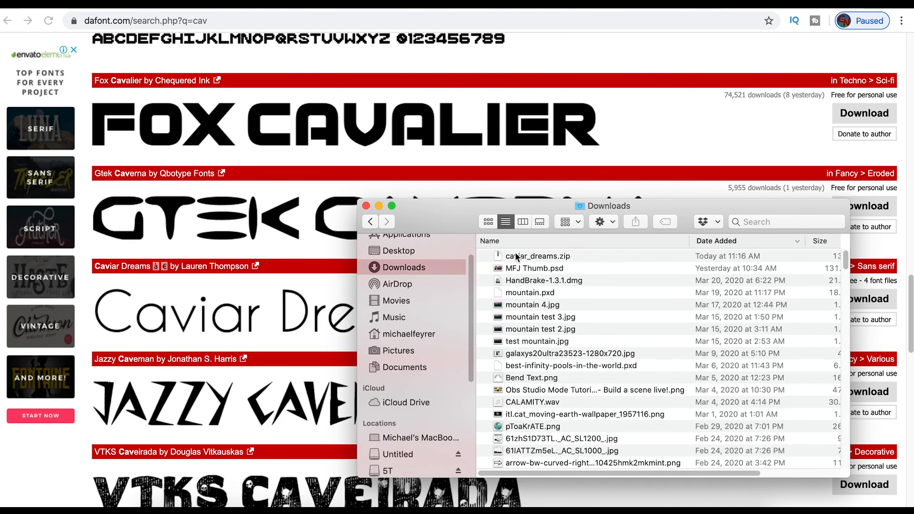
pyautogui.doubleClick(518, 256)
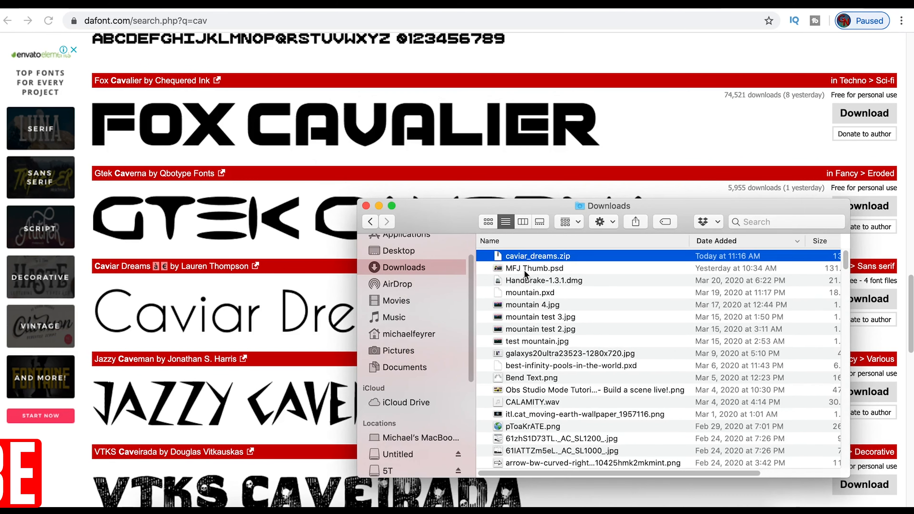
pyautogui.doubleClick(522, 256)
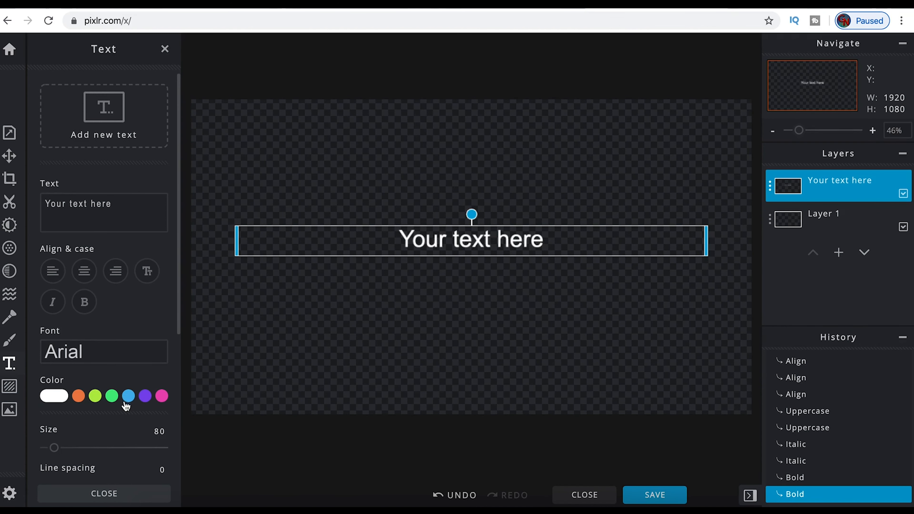
# Switch back to Pixlr and add CaviarDreams_Bold.ttf from the caviar_dreams folder in Downloads as a local font
pyautogui.click(92, 358)
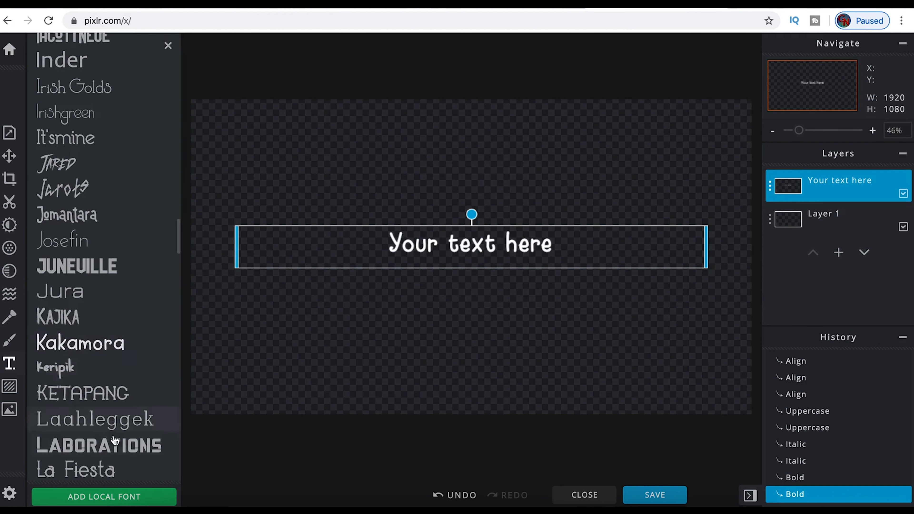
pyautogui.click(122, 497)
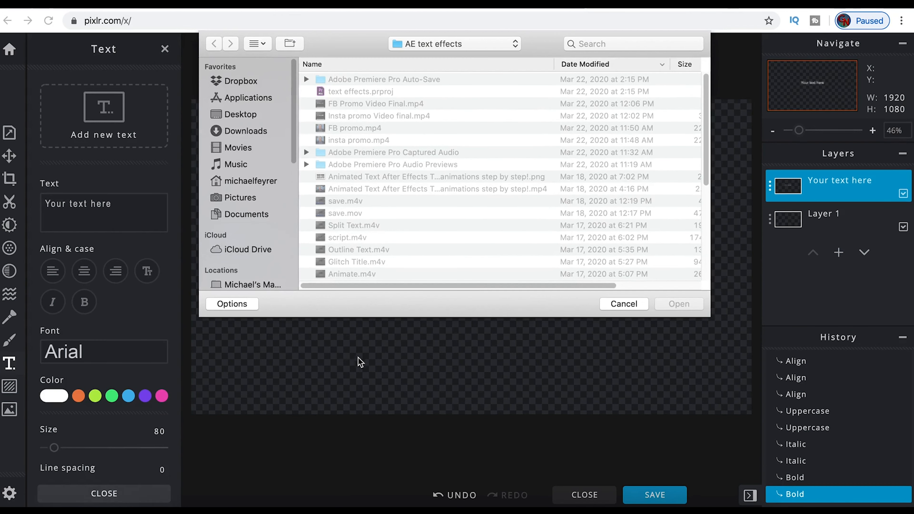
pyautogui.click(232, 129)
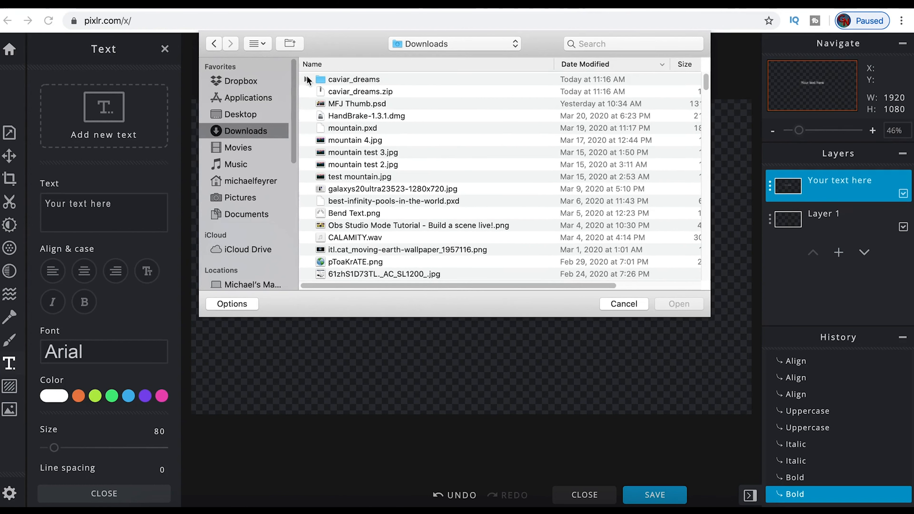
pyautogui.click(306, 80)
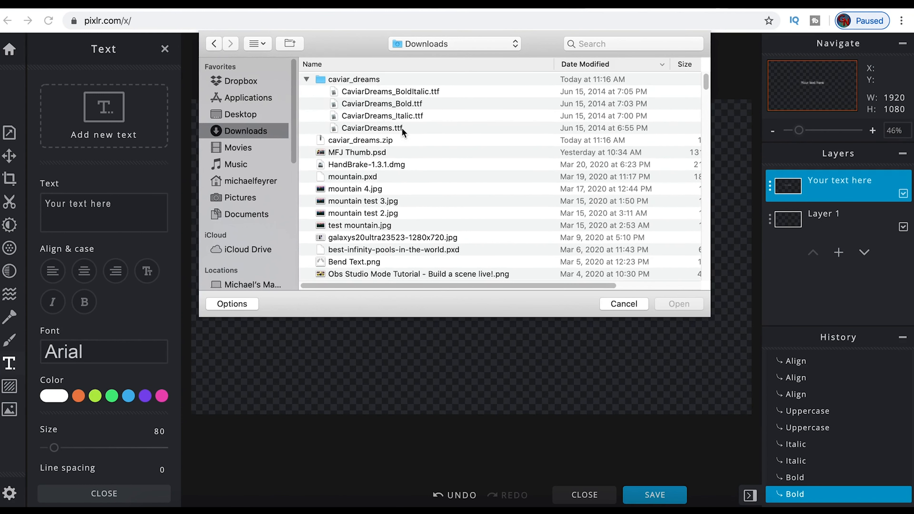
pyautogui.click(368, 102)
pyautogui.click(679, 304)
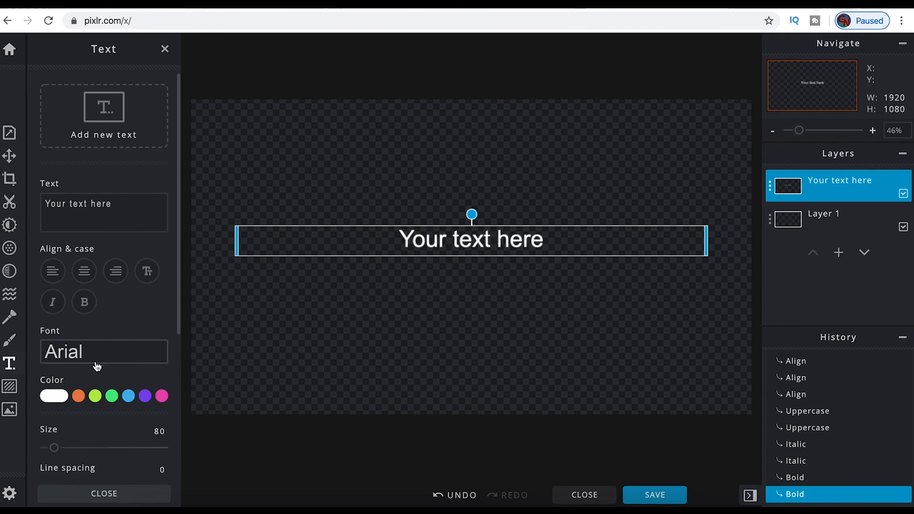
# Add the regular CaviarDreams font from the caviar_dreams folder as another local font
pyautogui.click(96, 366)
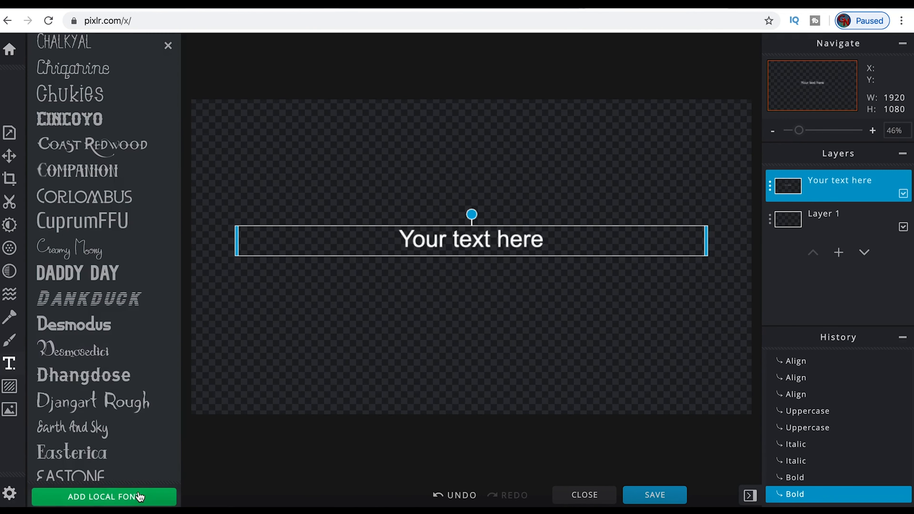
pyautogui.click(137, 494)
pyautogui.click(378, 116)
pyautogui.click(679, 304)
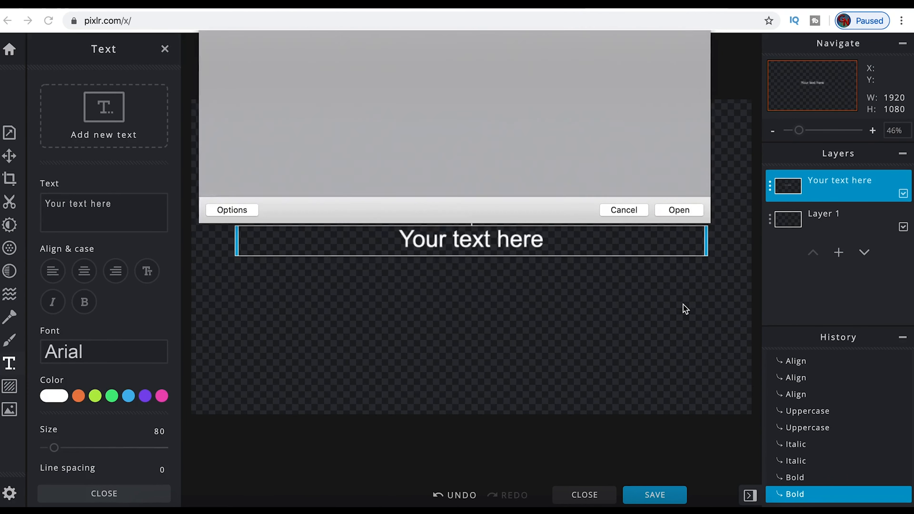
# Apply the imported bold Caviar Dreams font, CaviarDreams_, to the "Your text here" text
pyautogui.click(116, 358)
pyautogui.scroll(20, 179, 221)
pyautogui.click(170, 96)
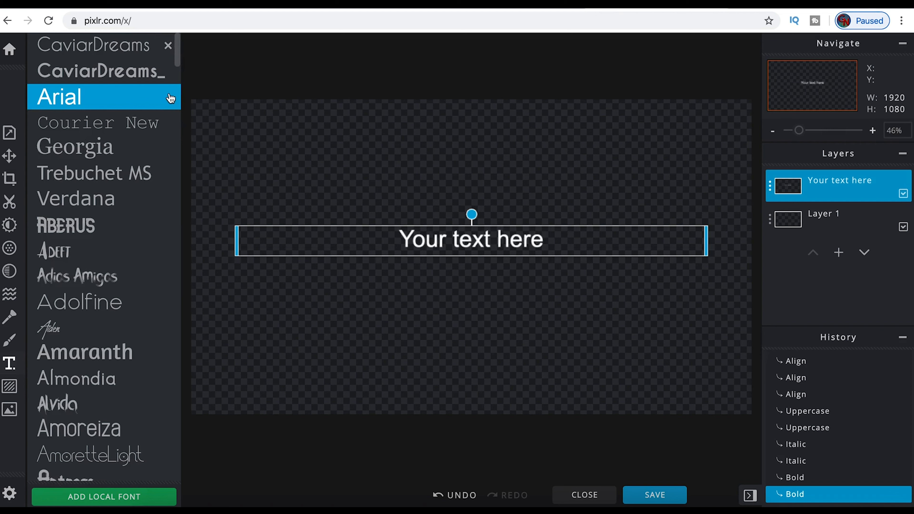
pyautogui.click(104, 73)
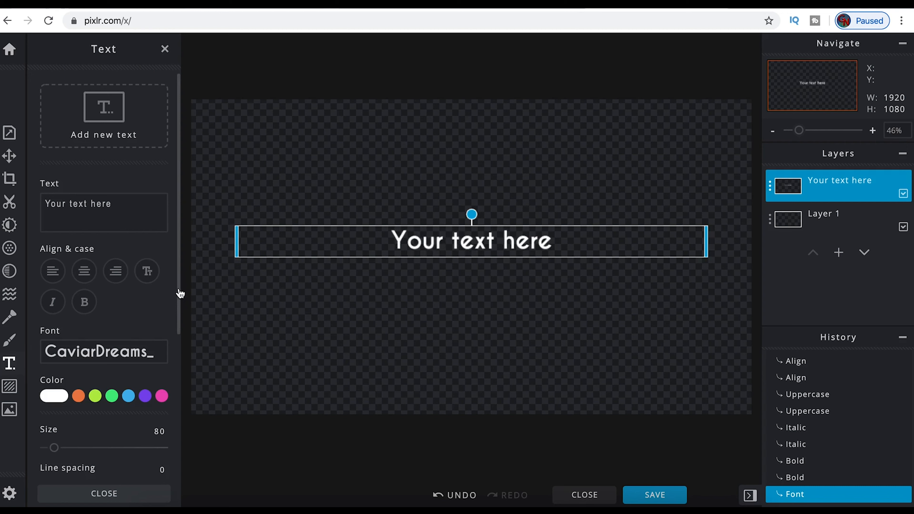
# Set the text size to 319 and line spacing to 1, moving the text block higher on the canvas
pyautogui.moveTo(180, 296); pyautogui.dragTo(174, 377)
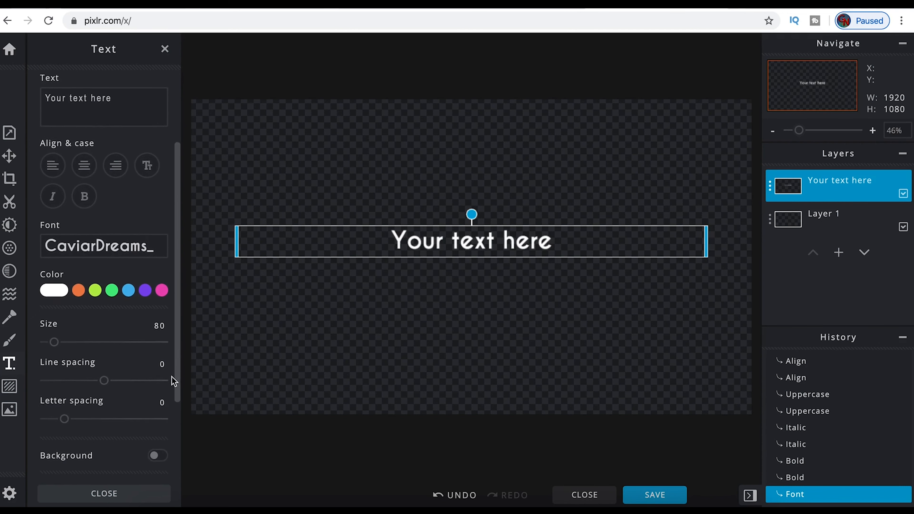
pyautogui.moveTo(57, 346); pyautogui.dragTo(83, 344)
pyautogui.moveTo(381, 378); pyautogui.dragTo(378, 277)
pyautogui.moveTo(105, 380)
pyautogui.mouseDown()
pyautogui.moveTo(131, 385)
pyautogui.moveTo(106, 384)
pyautogui.mouseUp()
pyautogui.moveTo(58, 419)
pyautogui.mouseDown()
pyautogui.moveTo(45, 421)
pyautogui.moveTo(83, 424)
pyautogui.moveTo(64, 418)
pyautogui.mouseUp()
# Enable the text background, try red for it and set its color to black, #000000
pyautogui.scroll(-1, 96, 402)
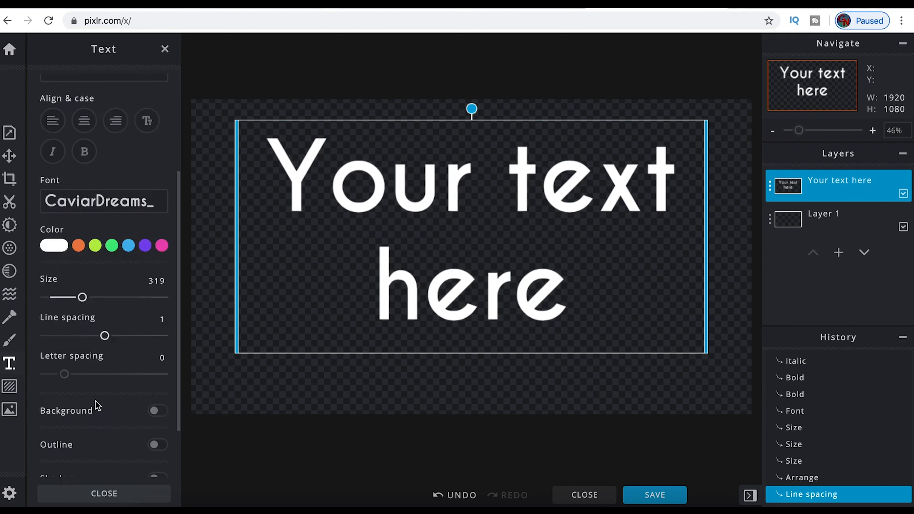
pyautogui.scroll(-1, 96, 401)
pyautogui.click(159, 366)
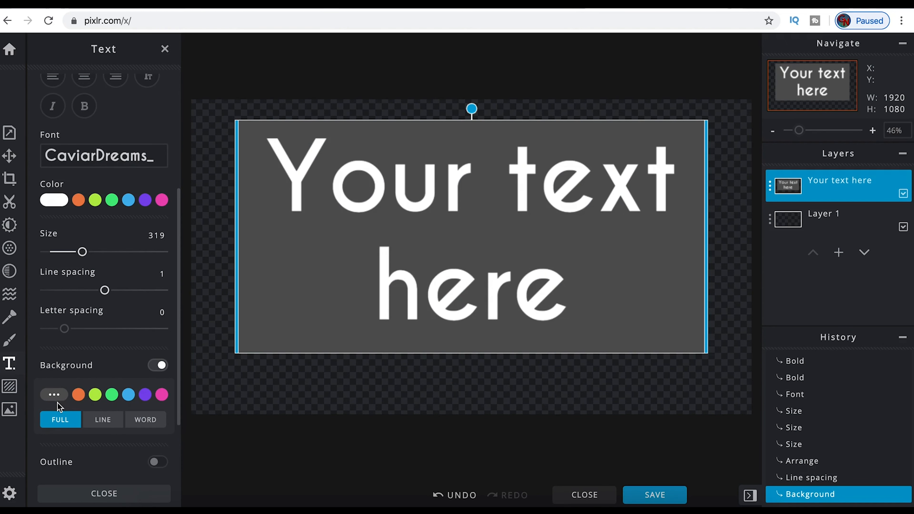
pyautogui.click(54, 396)
pyautogui.moveTo(116, 425); pyautogui.dragTo(168, 414)
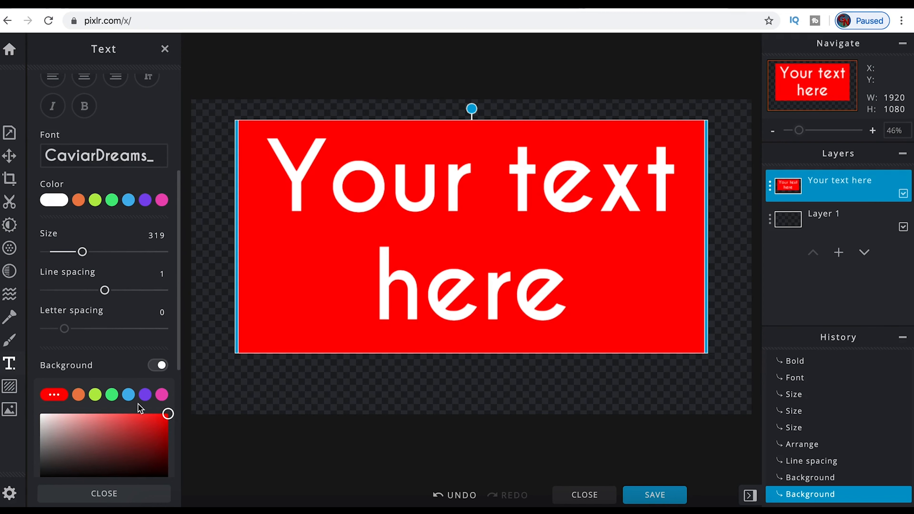
pyautogui.moveTo(72, 450); pyautogui.dragTo(40, 477)
pyautogui.click(152, 366)
pyautogui.click(156, 366)
# Try the Line and Word modes for the text background and return it to Full
pyautogui.scroll(-6, 104, 392)
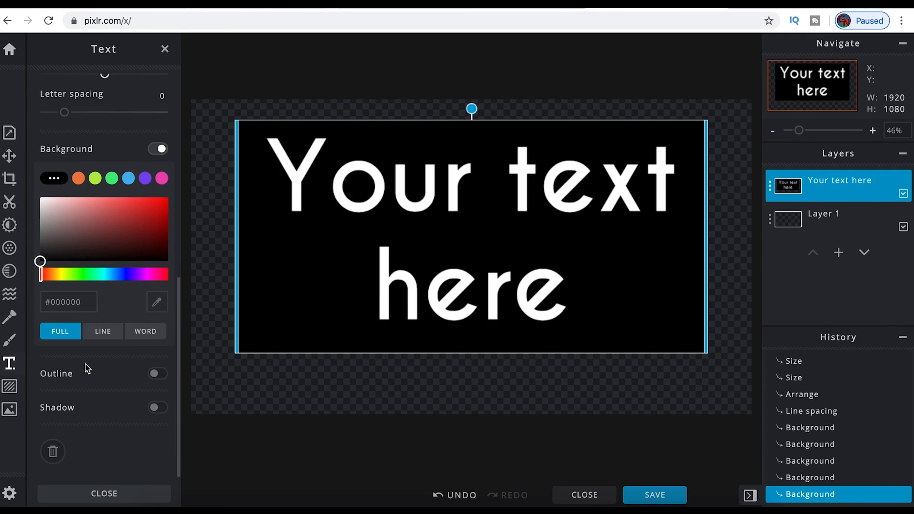
pyautogui.click(106, 339)
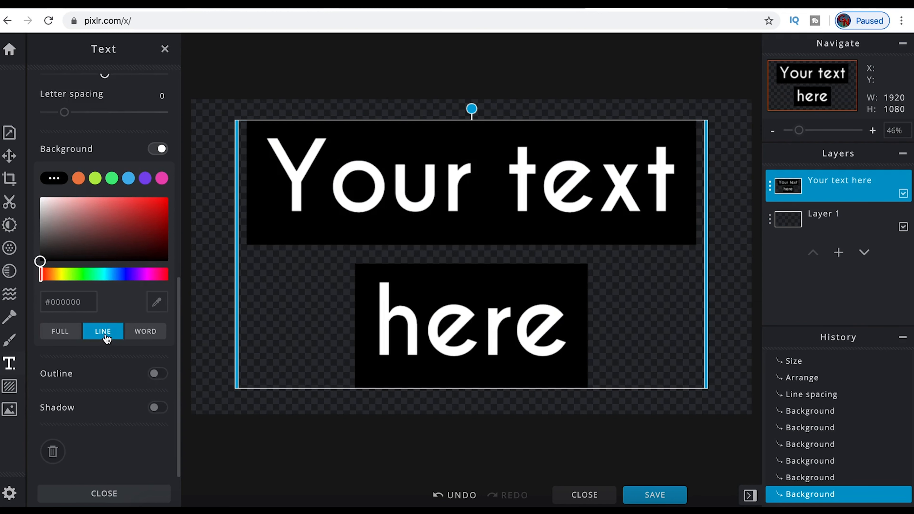
pyautogui.click(145, 334)
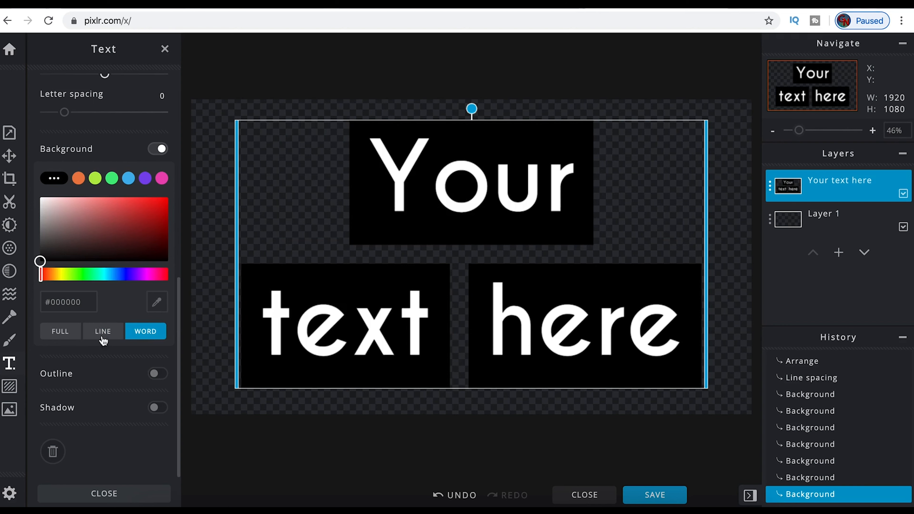
pyautogui.click(47, 333)
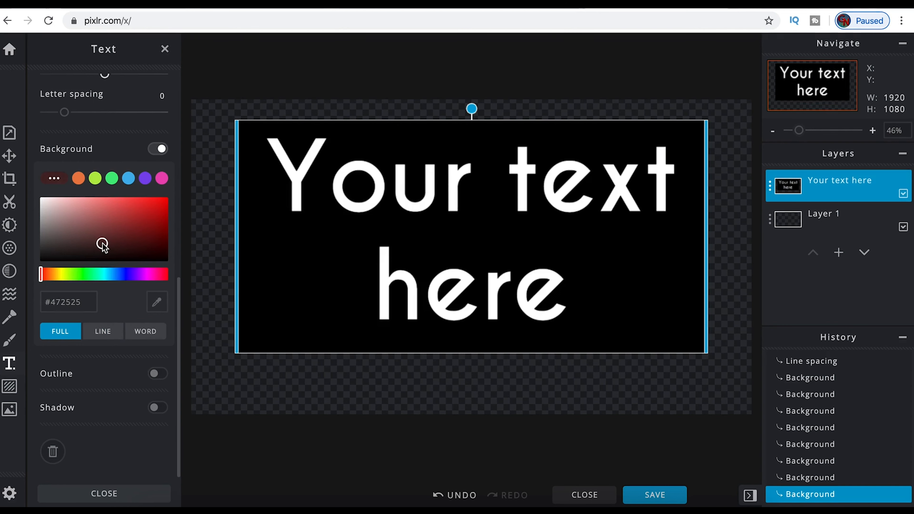
# Change the text background to white, #FFFFFF, and the text color to black, #000000
pyautogui.moveTo(104, 248); pyautogui.dragTo(40, 198)
pyautogui.scroll(5, 108, 306)
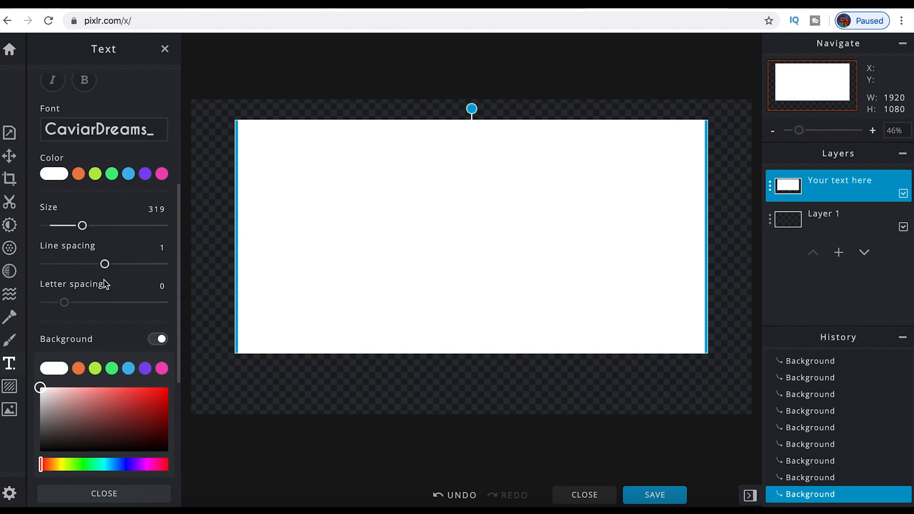
pyautogui.click(58, 180)
pyautogui.click(40, 256)
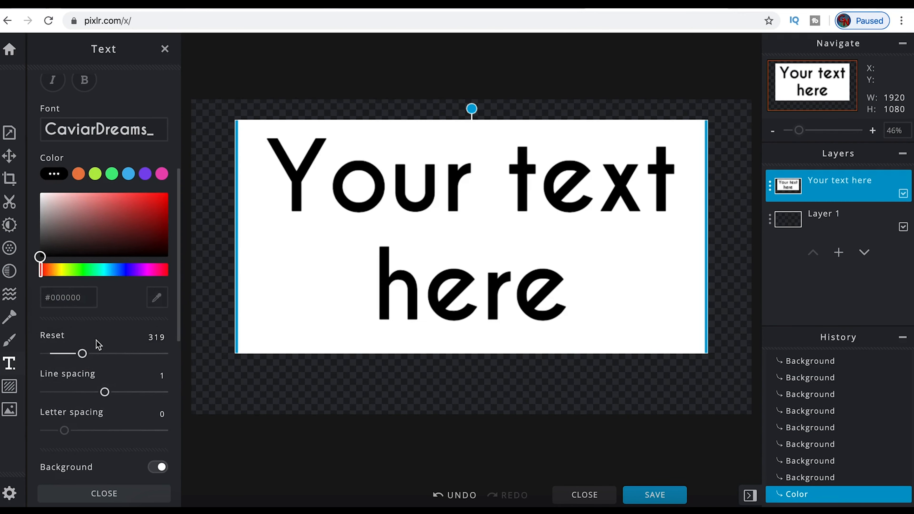
# Add a red #FF0000 outline to the text and set its size to 2
pyautogui.scroll(-6, 96, 337)
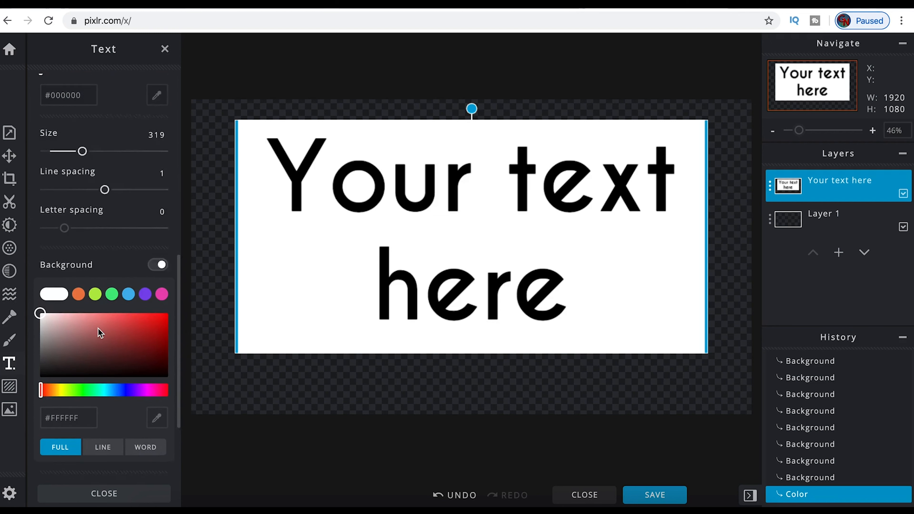
pyautogui.scroll(-3, 100, 333)
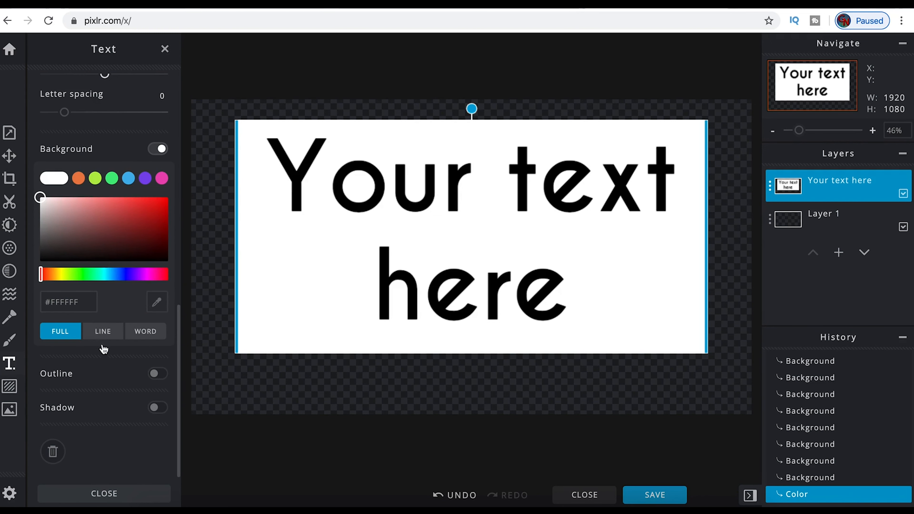
pyautogui.click(104, 382)
pyautogui.scroll(-3, 138, 374)
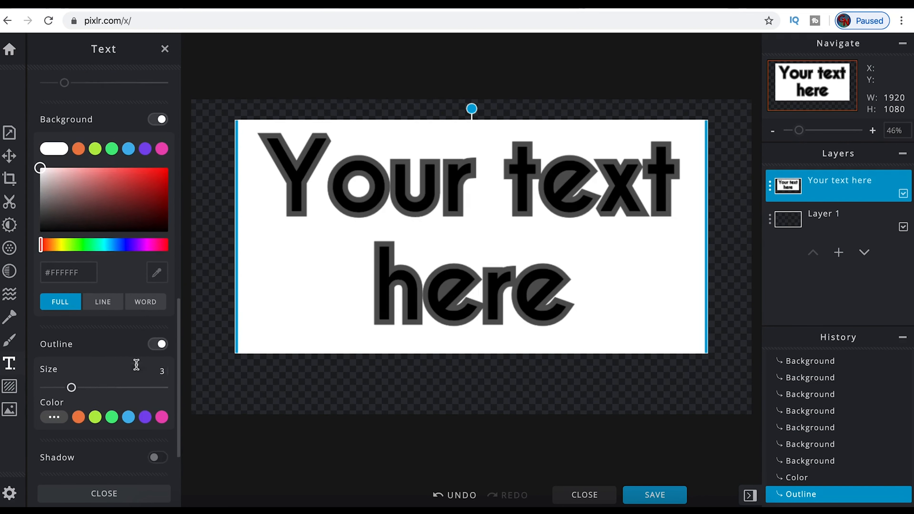
pyautogui.scroll(-1, 103, 354)
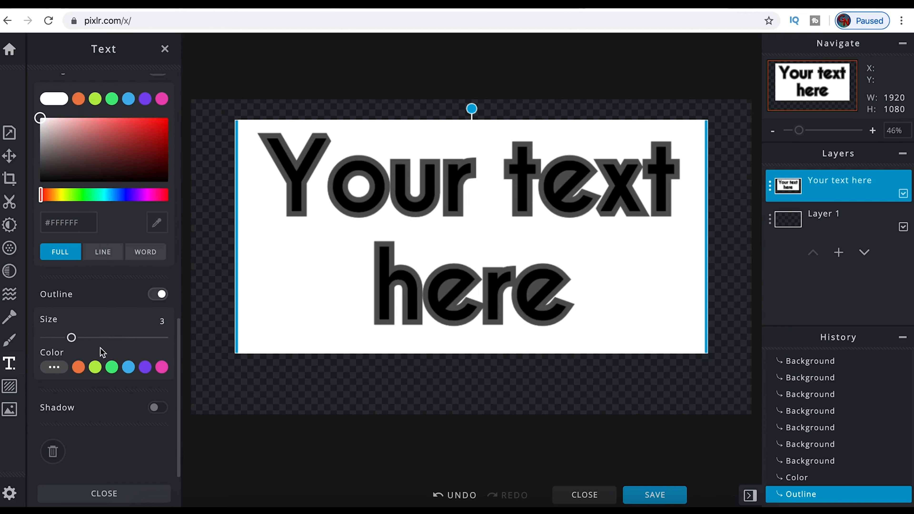
pyautogui.click(47, 367)
pyautogui.moveTo(85, 399); pyautogui.dragTo(174, 378)
pyautogui.scroll(-1, 125, 354)
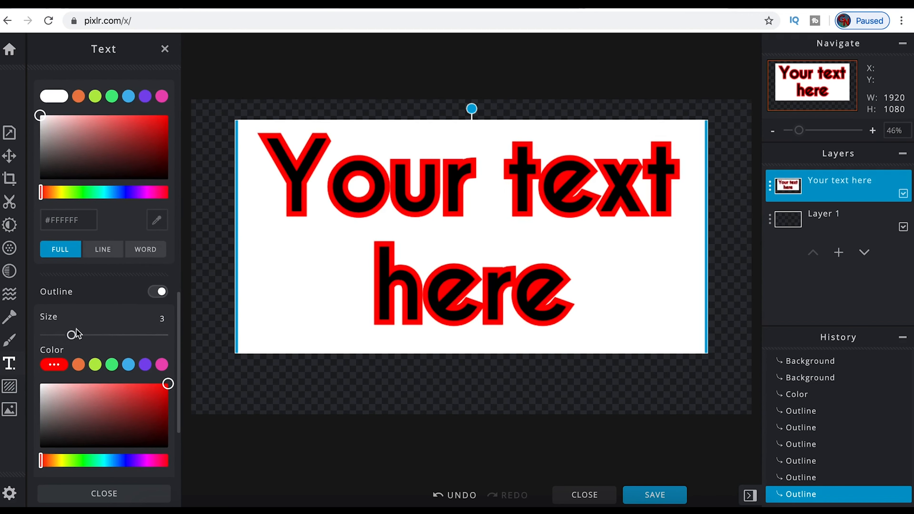
pyautogui.moveTo(67, 338)
pyautogui.mouseDown()
pyautogui.moveTo(52, 340)
pyautogui.moveTo(160, 347)
pyautogui.moveTo(55, 344)
pyautogui.mouseUp()
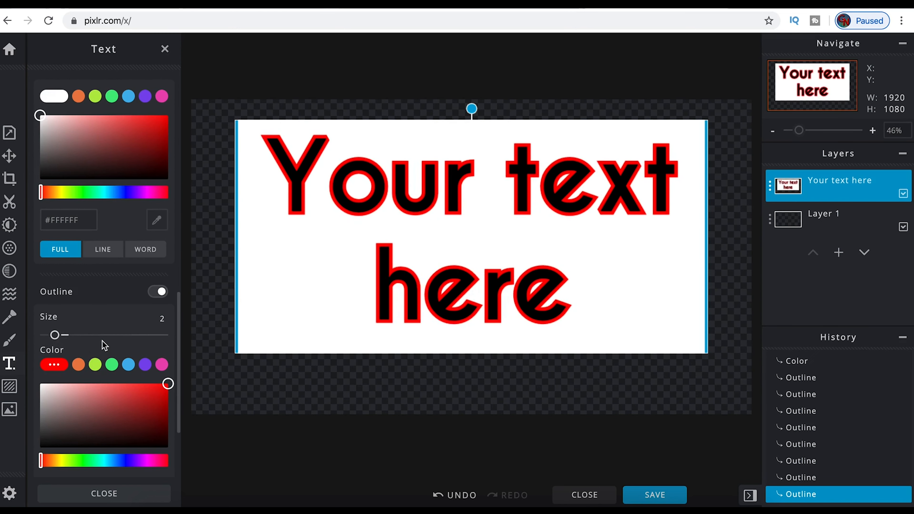
# Turn on the shadow for the text and turn off its background
pyautogui.scroll(-3, 102, 341)
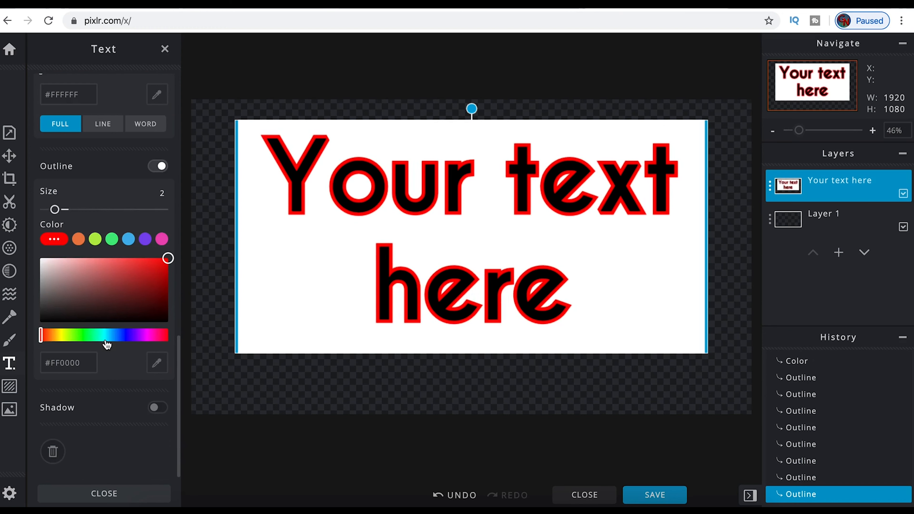
pyautogui.click(101, 407)
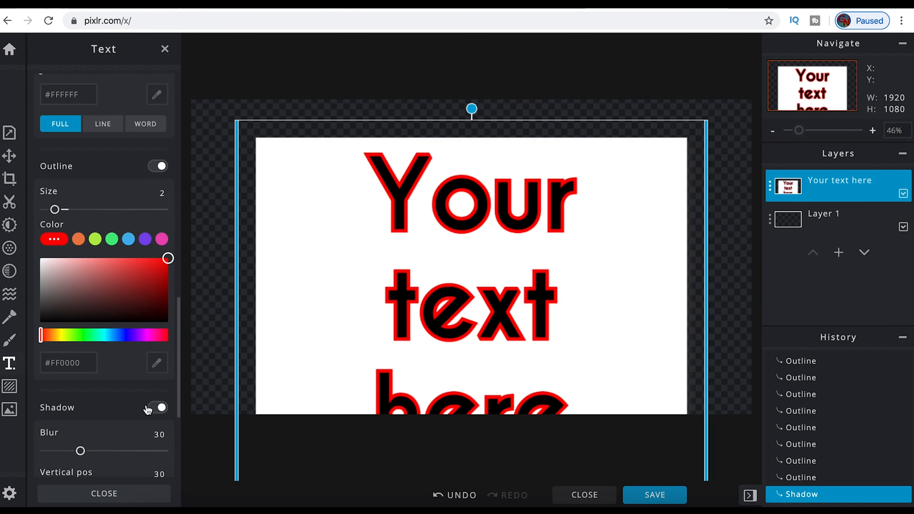
pyautogui.scroll(-5, 124, 380)
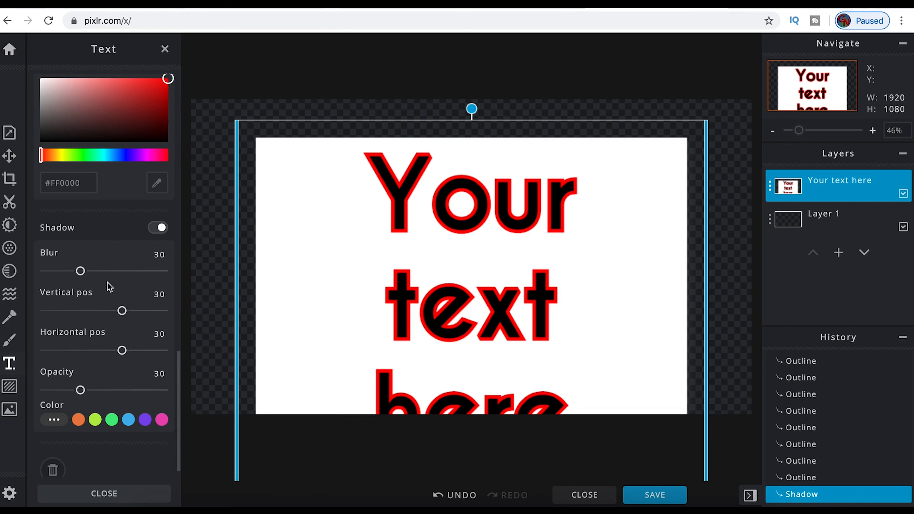
pyautogui.scroll(1, 114, 299)
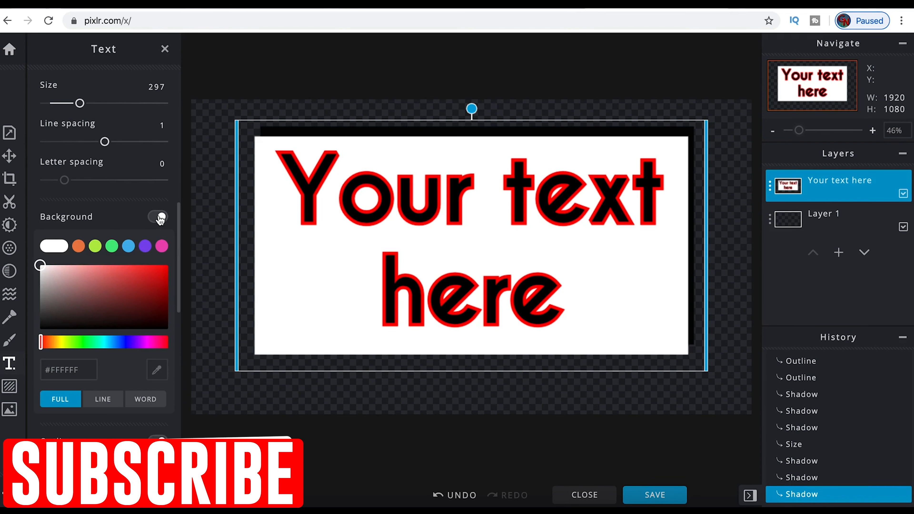
pyautogui.click(159, 216)
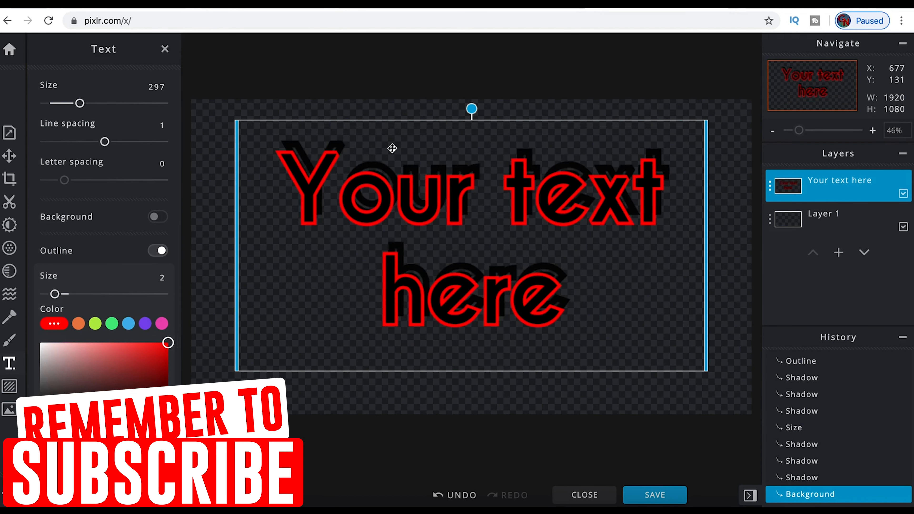
# Draw a white #FFFFFF filled rectangle over the entire canvas on Layer 1, behind the text
pyautogui.click(824, 216)
pyautogui.click(9, 340)
pyautogui.click(153, 112)
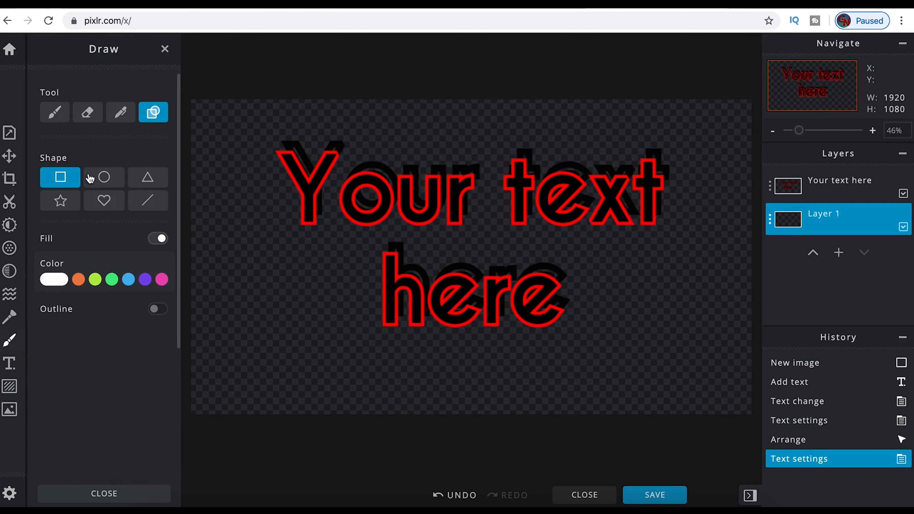
pyautogui.click(54, 285)
pyautogui.moveTo(187, 96); pyautogui.dragTo(767, 426)
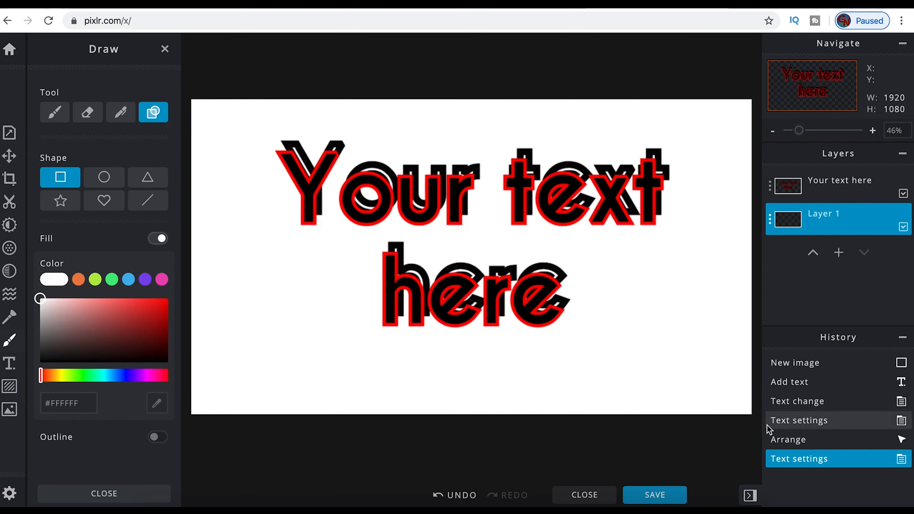
# Set the text layer's shadow to blur 28, opacity 79, vertical position 26 and horizontal position 24
pyautogui.click(823, 183)
pyautogui.click(14, 365)
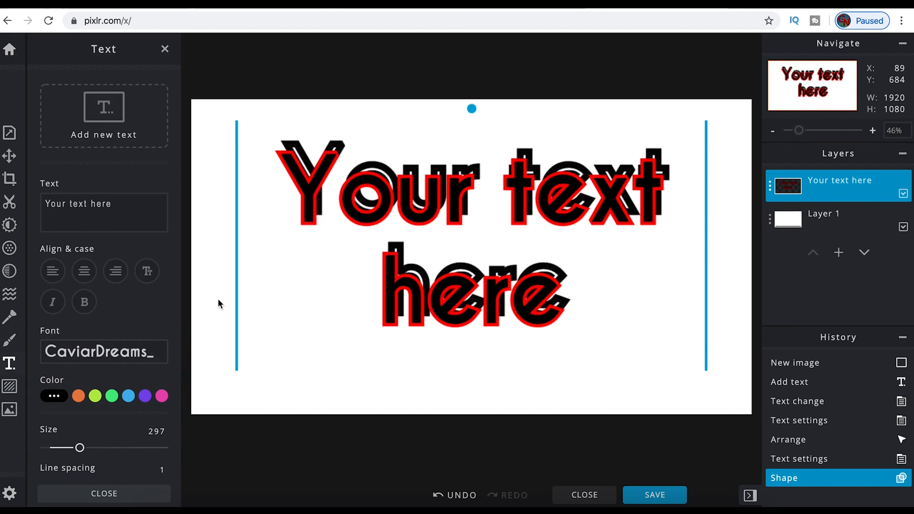
pyautogui.scroll(-15, 182, 251)
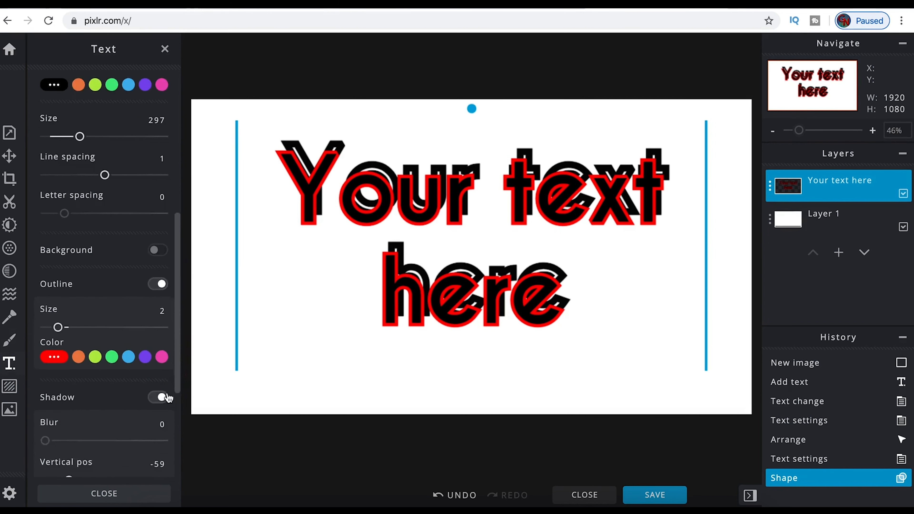
pyautogui.moveTo(44, 256); pyautogui.dragTo(78, 255)
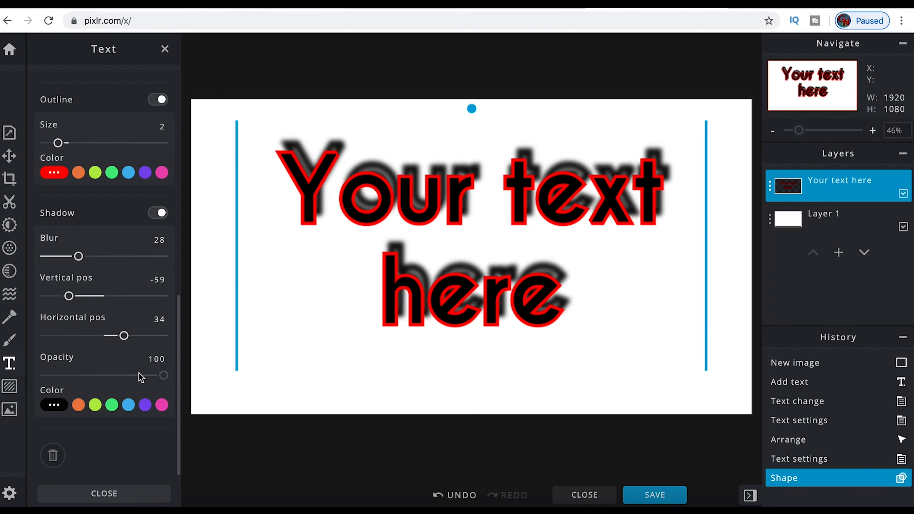
pyautogui.click(138, 374)
pyautogui.moveTo(111, 304); pyautogui.dragTo(116, 303)
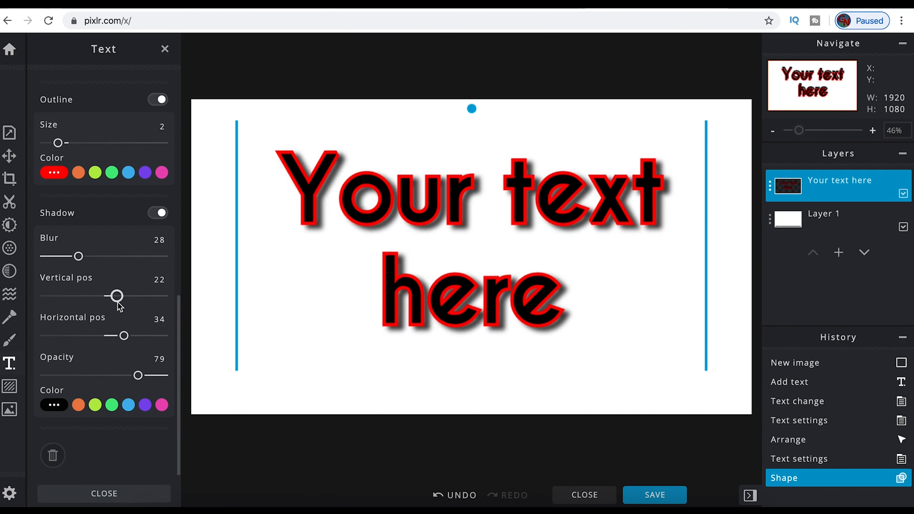
pyautogui.moveTo(124, 338)
pyautogui.mouseDown()
pyautogui.moveTo(168, 340)
pyautogui.moveTo(118, 342)
pyautogui.mouseUp()
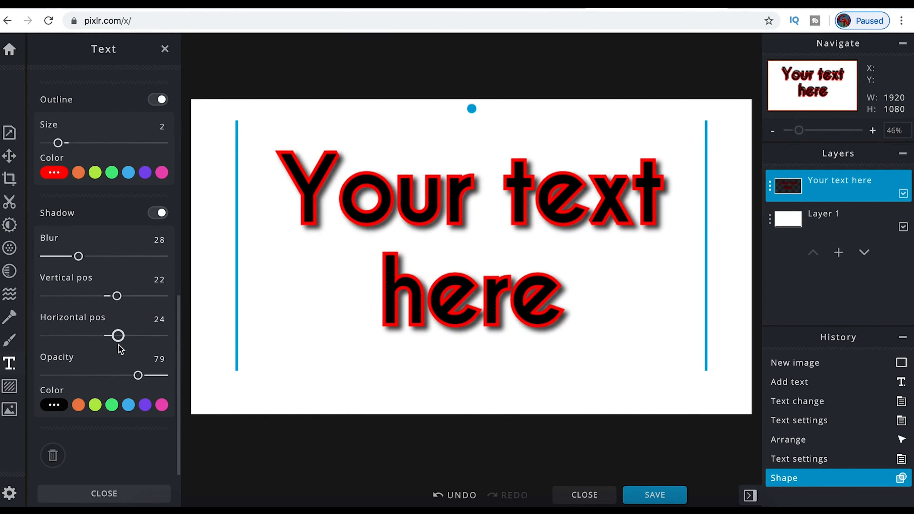
pyautogui.moveTo(116, 295); pyautogui.dragTo(119, 295)
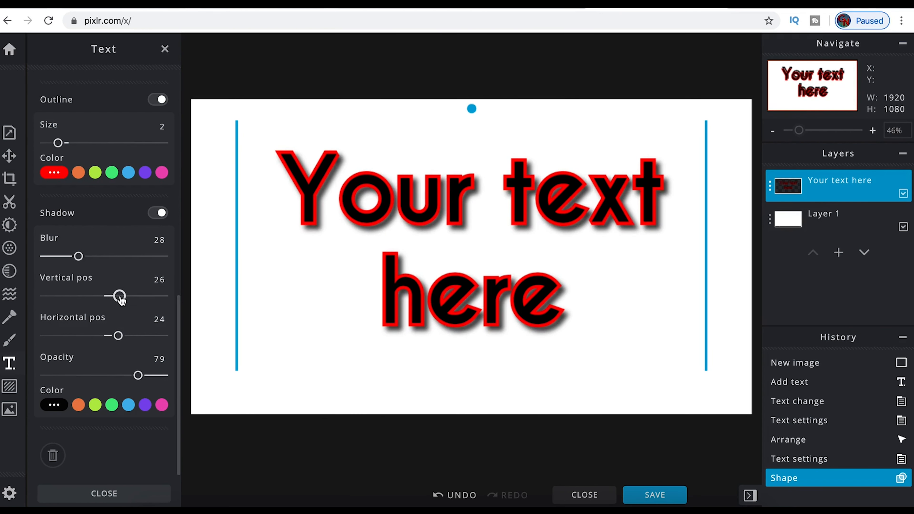
# Set the letter spacing to 2 and compare the text with its background on and off, leaving it off
pyautogui.scroll(1, 131, 269)
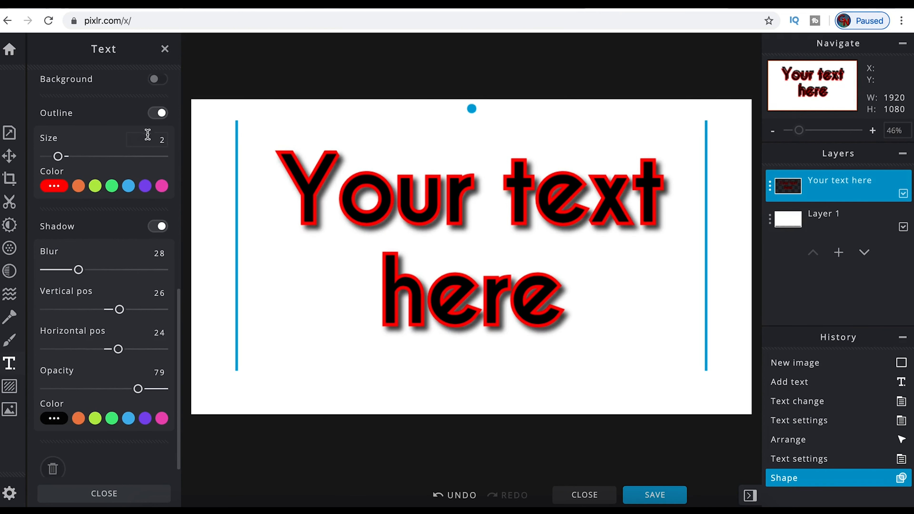
pyautogui.scroll(3, 156, 147)
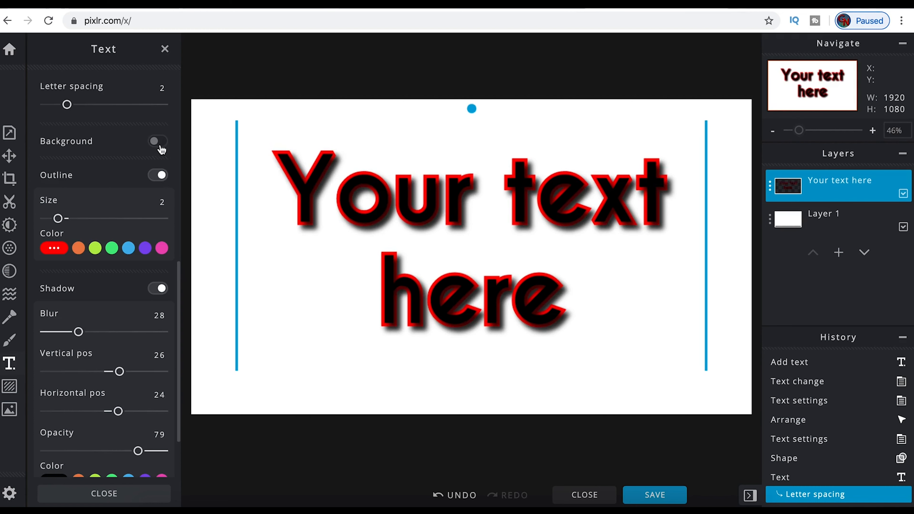
pyautogui.click(160, 146)
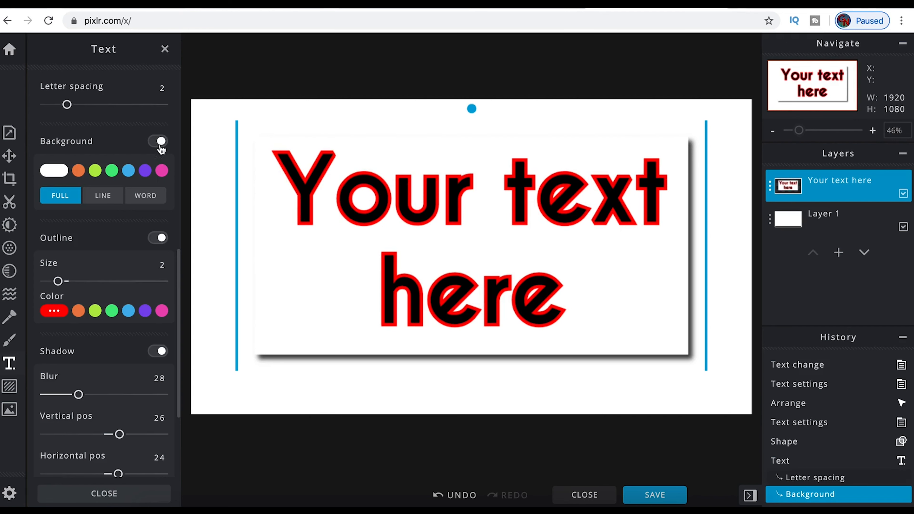
pyautogui.click(159, 141)
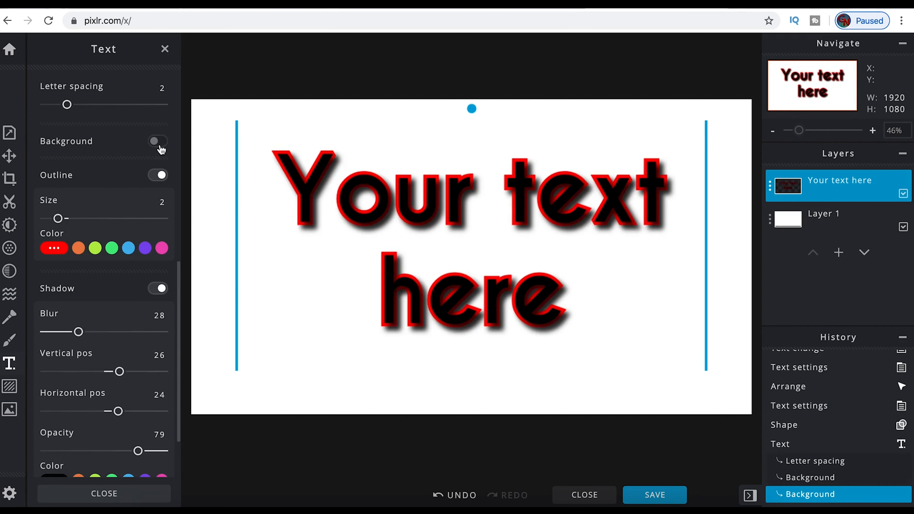
pyautogui.click(159, 146)
pyautogui.click(159, 146)
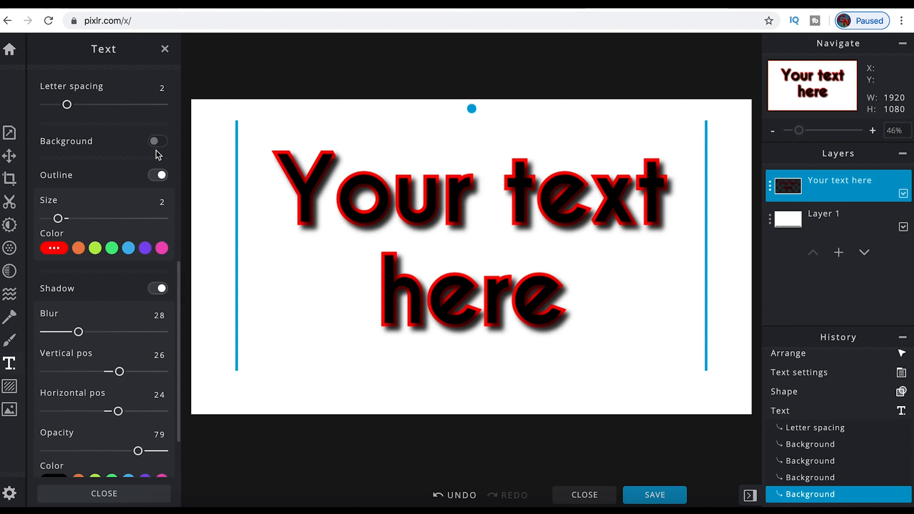
# Turn off both the outline and the shadow of the text
pyautogui.click(159, 176)
pyautogui.click(159, 176)
pyautogui.click(160, 290)
pyautogui.click(161, 294)
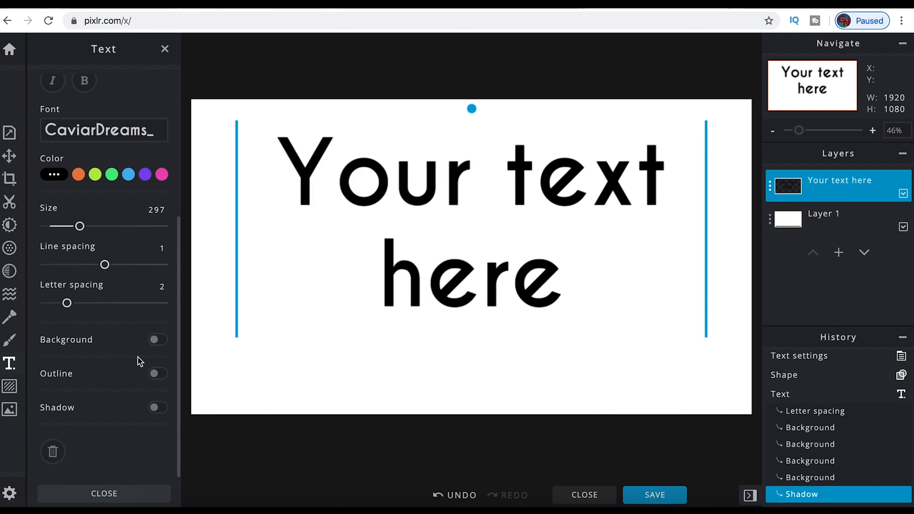
# Turn both the outline and the shadow of the text back on
pyautogui.click(157, 376)
pyautogui.scroll(-3, 108, 371)
pyautogui.click(151, 408)
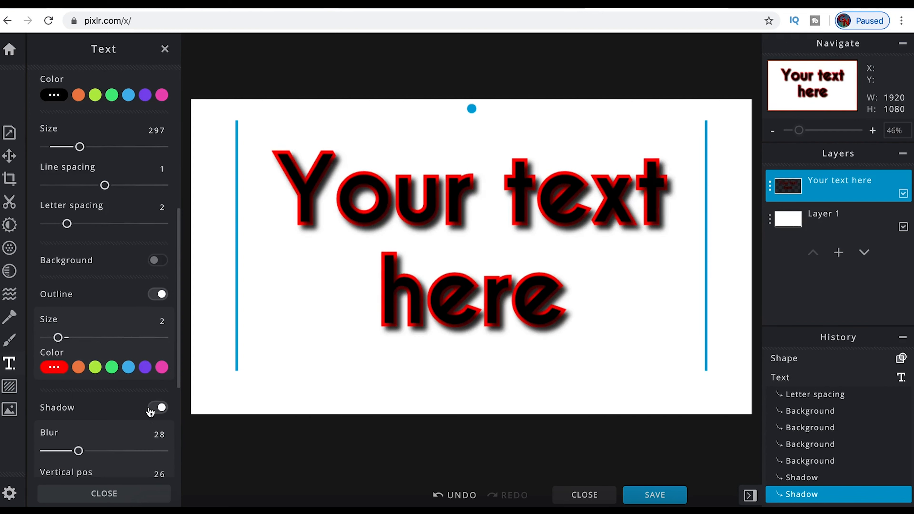
# Readjust the text's shadow settings and switch its effects on and off to compare the look
pyautogui.scroll(-4, 122, 374)
pyautogui.moveTo(119, 348); pyautogui.dragTo(139, 366)
pyautogui.click(158, 112)
pyautogui.moveTo(139, 331); pyautogui.dragTo(125, 332)
pyautogui.click(156, 175)
pyautogui.click(157, 175)
pyautogui.click(158, 177)
pyautogui.scroll(-2, 127, 294)
pyautogui.moveTo(137, 371)
pyautogui.mouseDown()
pyautogui.moveTo(120, 372)
pyautogui.moveTo(217, 395)
pyautogui.moveTo(124, 371)
pyautogui.mouseUp()
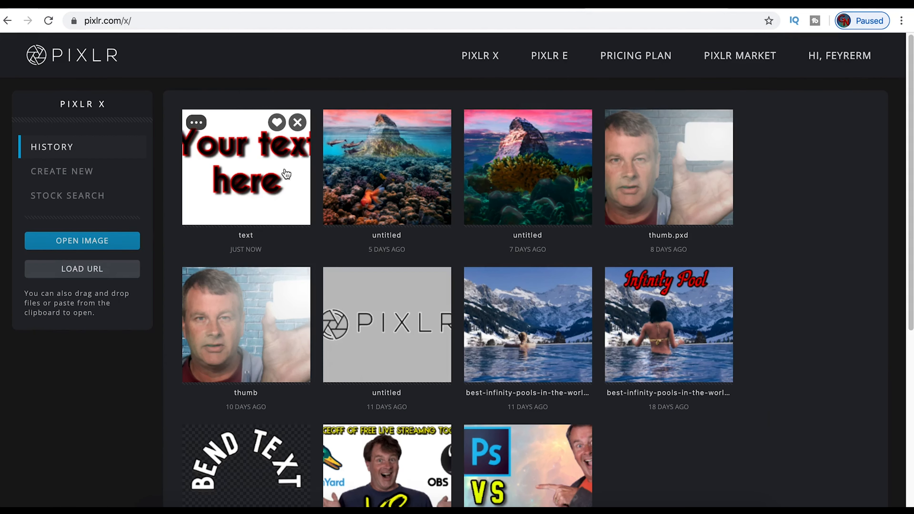
# Reopen the "text" image from the project history and open the Draw tool with Layer 1 selected
pyautogui.click(285, 172)
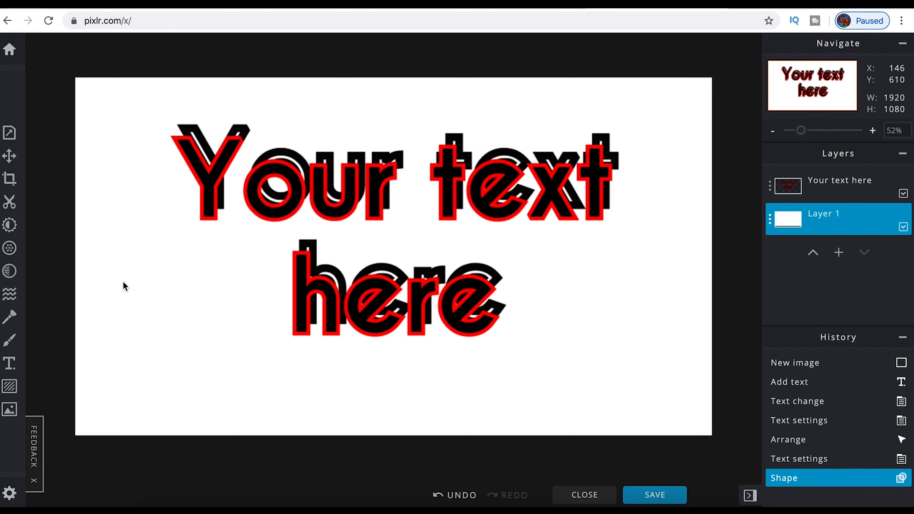
pyautogui.click(10, 343)
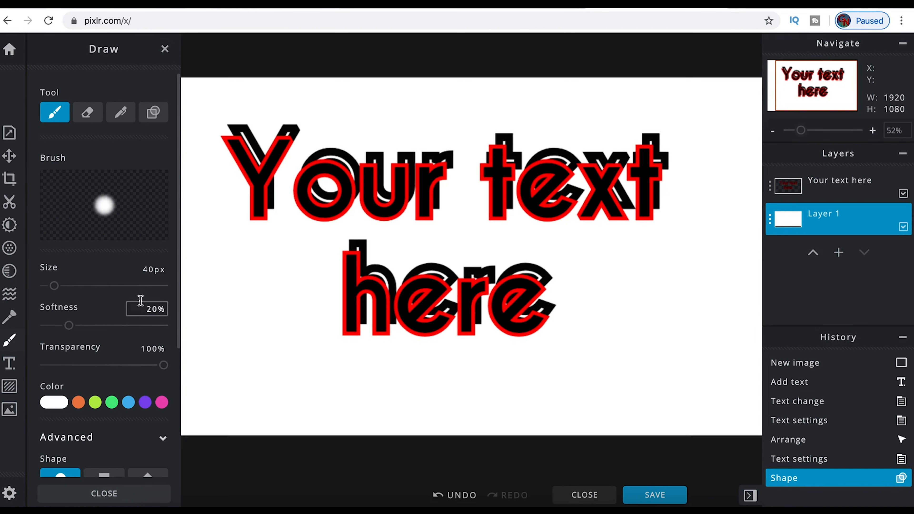
# Turn on the text's white background, compare its Full, Line and Word styles over the waterfall photo, and turn it off
pyautogui.click(158, 136)
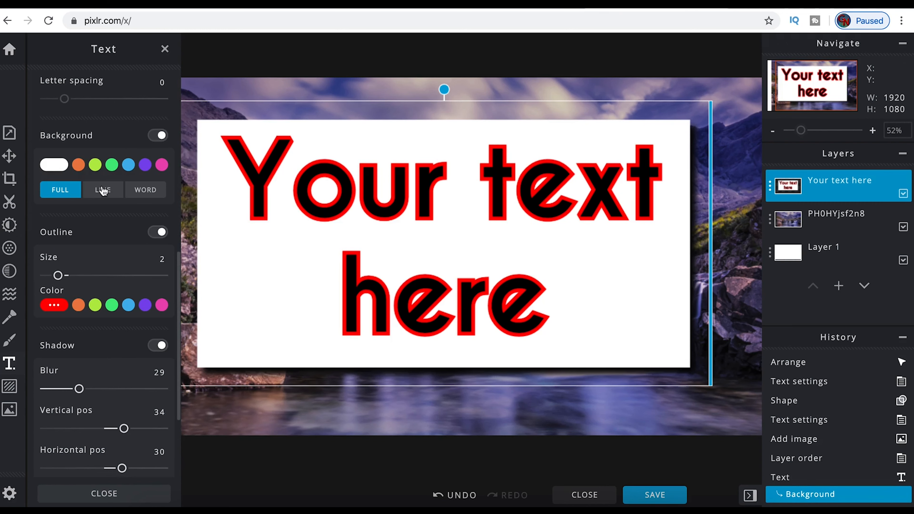
pyautogui.click(110, 194)
pyautogui.click(144, 194)
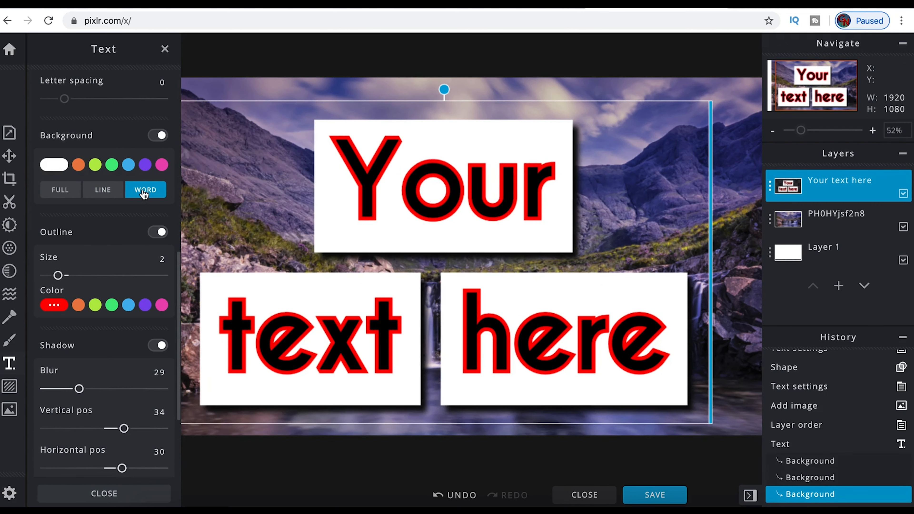
pyautogui.click(103, 193)
pyautogui.click(58, 194)
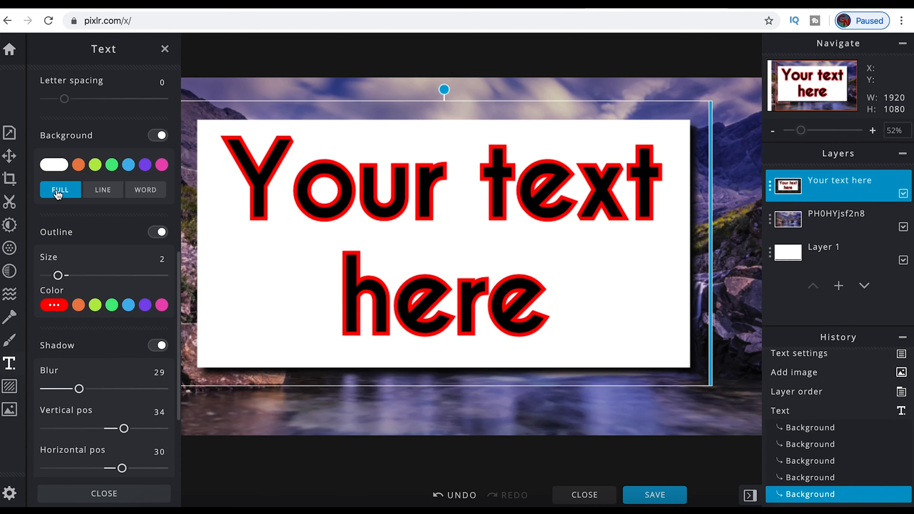
pyautogui.click(158, 136)
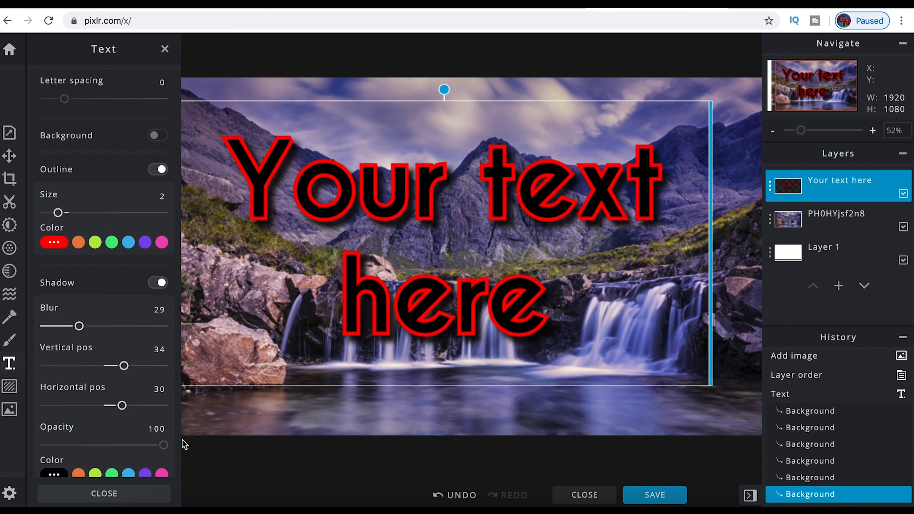
# Set the text shadow's blur to 0
pyautogui.moveTo(80, 325); pyautogui.dragTo(44, 328)
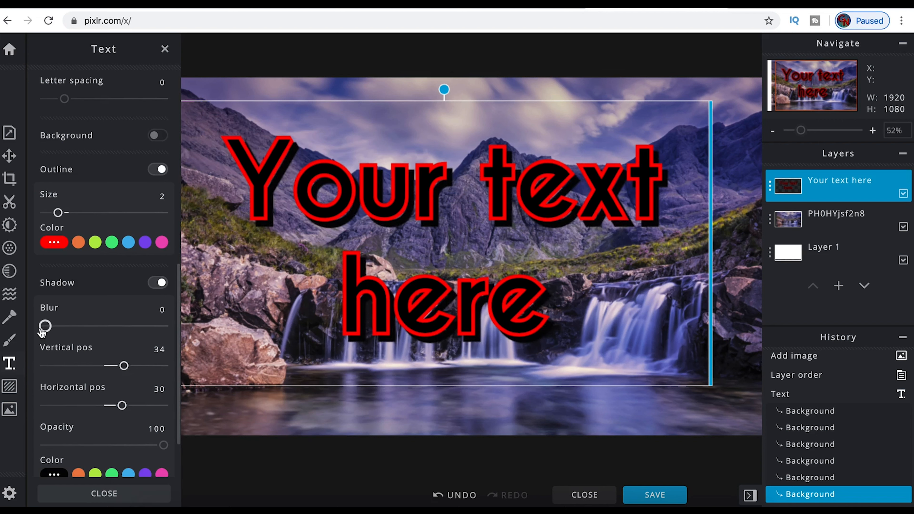